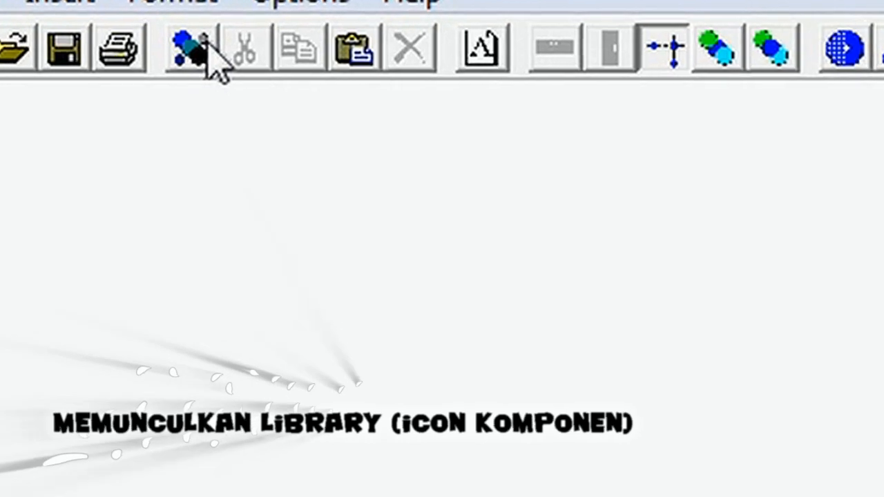
Step: Open the object library and place a Cloud1 icon on the empty diagram
click(239, 49)
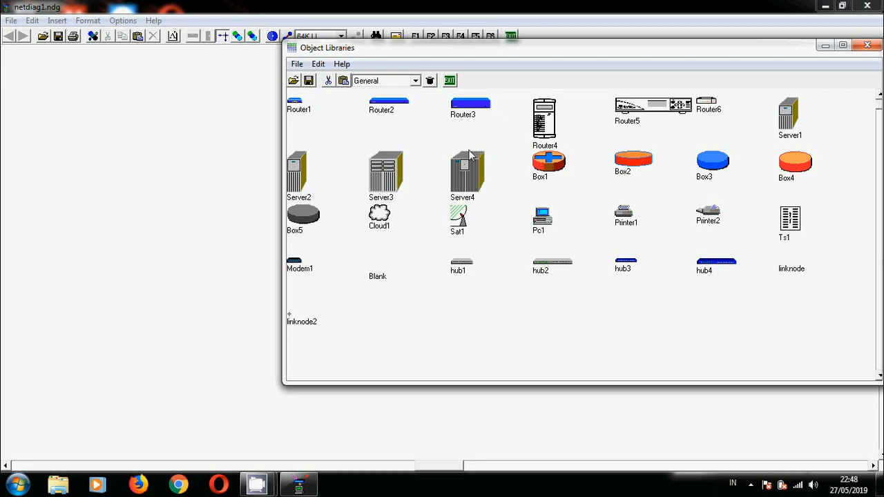
drag(377, 227, 133, 161)
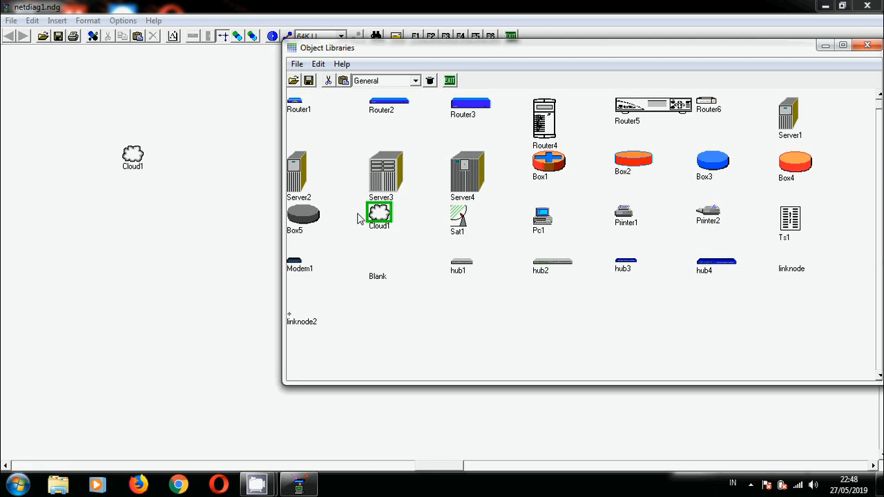
Step: Delete the Cloud1 icon from the diagram
click(137, 158)
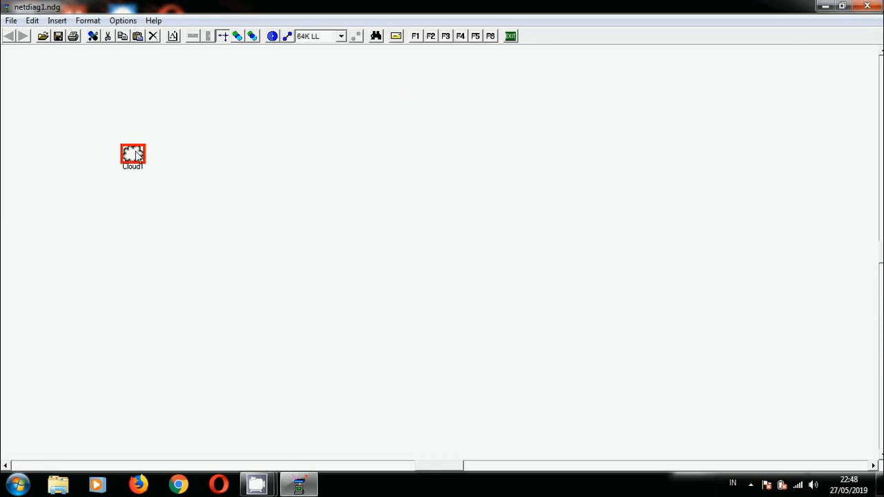
right_click(136, 156)
click(127, 158)
right_click(133, 154)
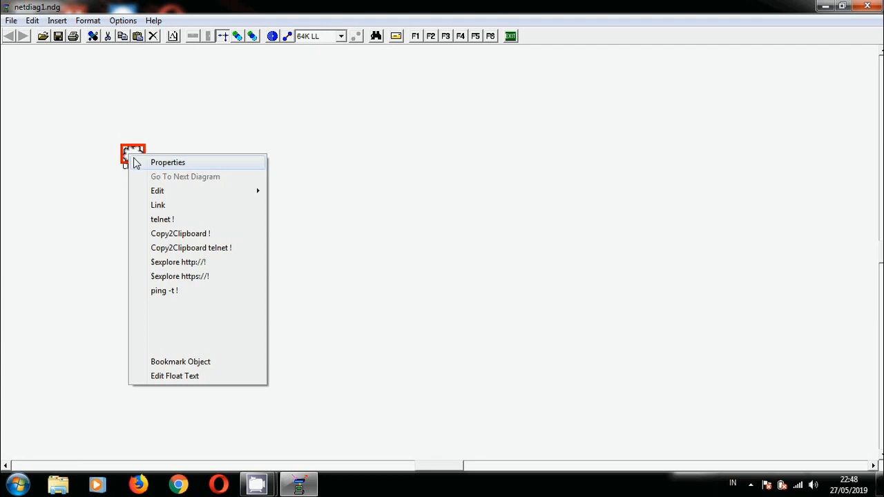
mouse_move(185, 196)
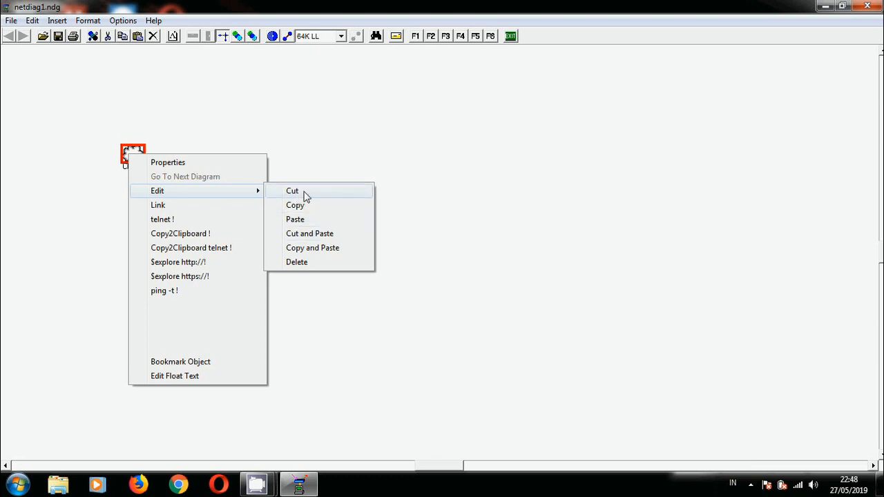
click(307, 261)
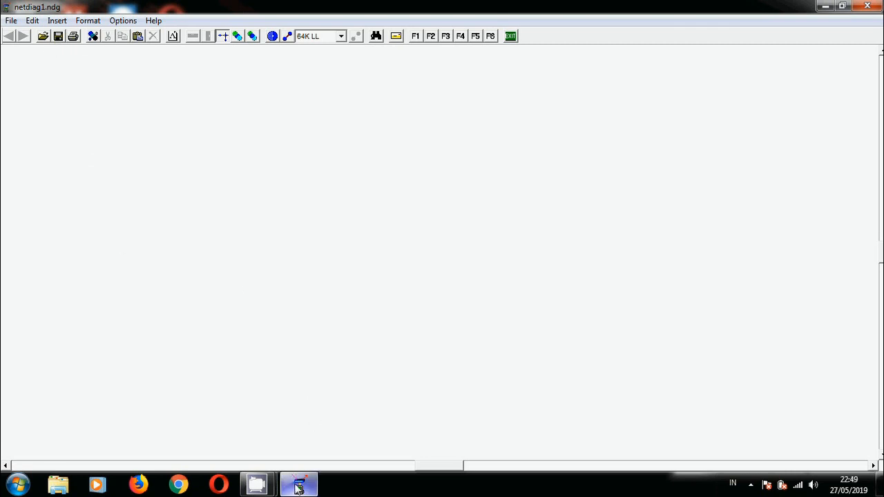
Step: Change the default X Y scale of Cloud1 in the object library to 20 20
click(93, 36)
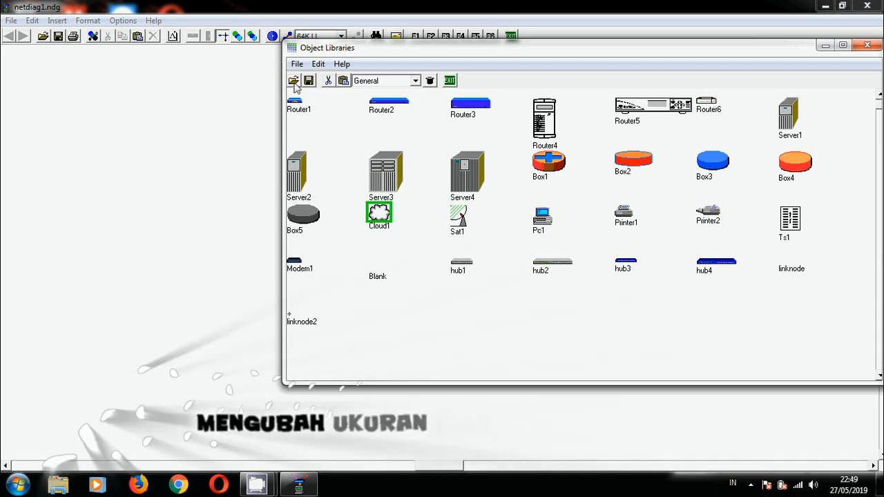
right_click(377, 218)
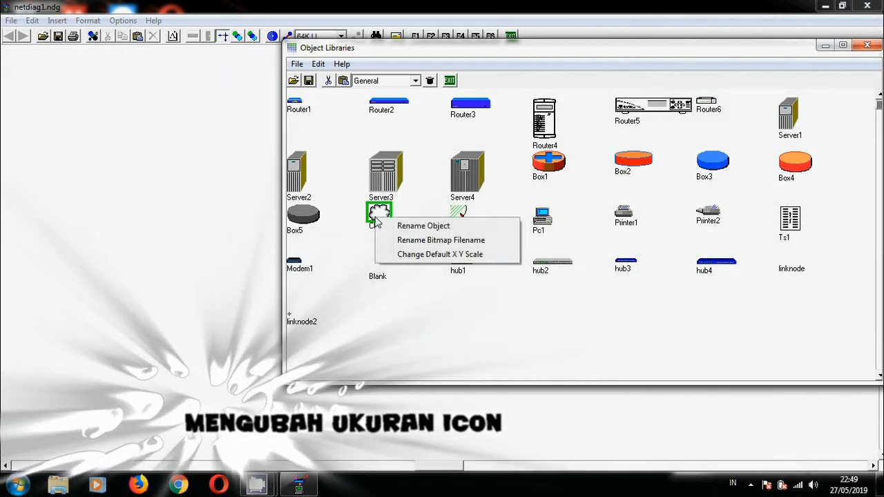
click(427, 254)
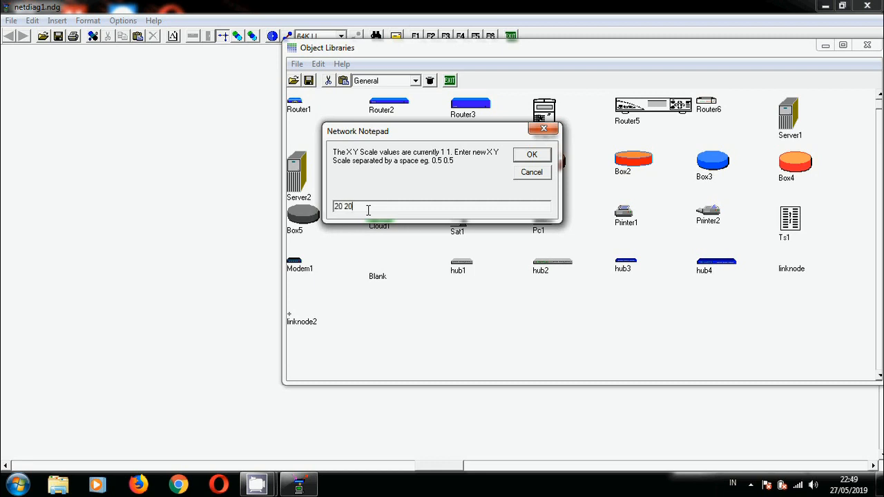
click(531, 155)
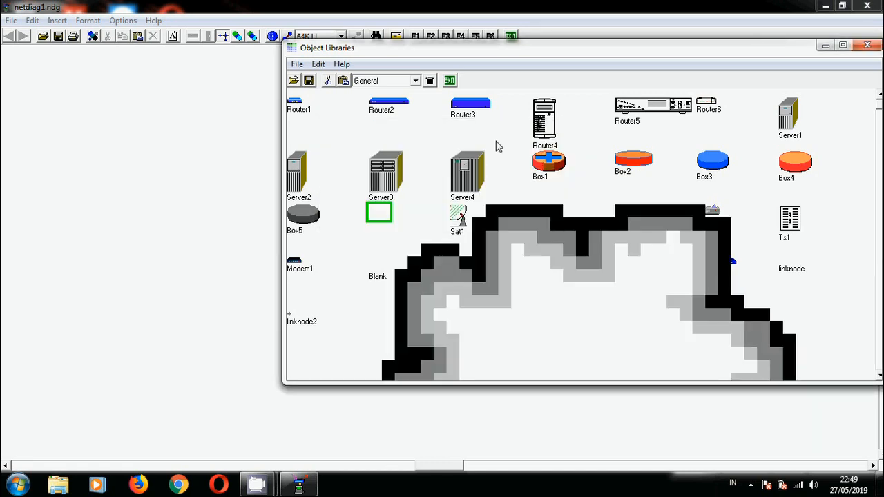
Step: Set the default X Y scale of Cloud1 in the object library to 5 5
click(500, 269)
right_click(507, 267)
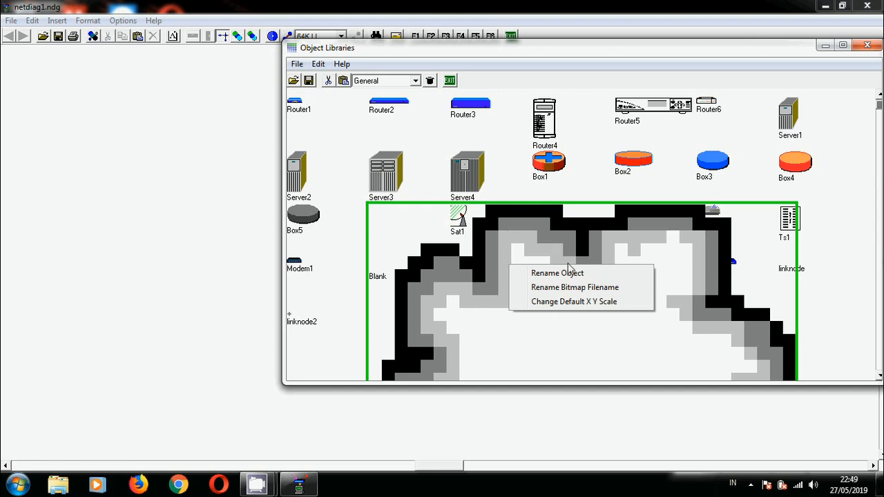
click(572, 302)
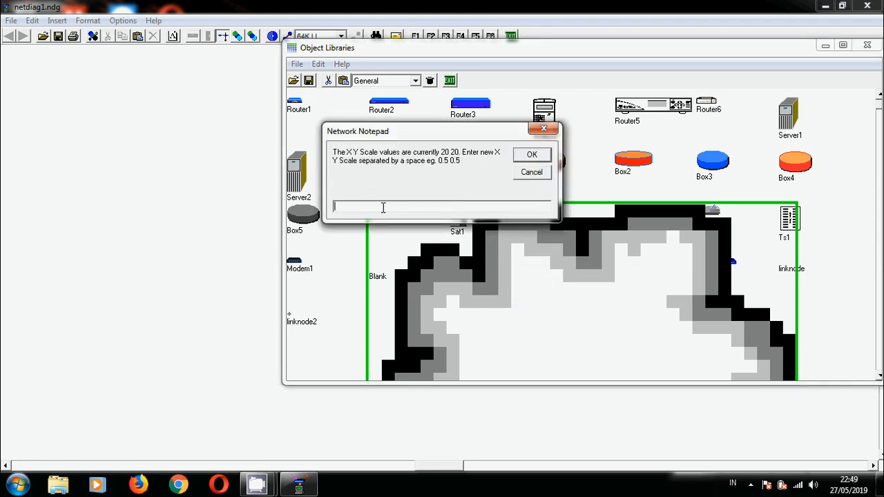
text(5 5)
key(Return)
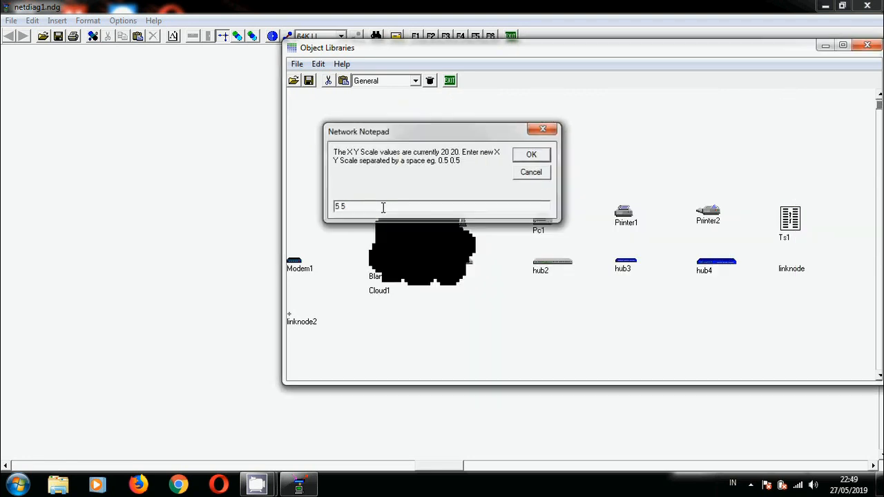
Step: Place the enlarged Cloud1 icon from the object library on the diagram
click(413, 244)
drag(398, 241, 248, 241)
click(249, 247)
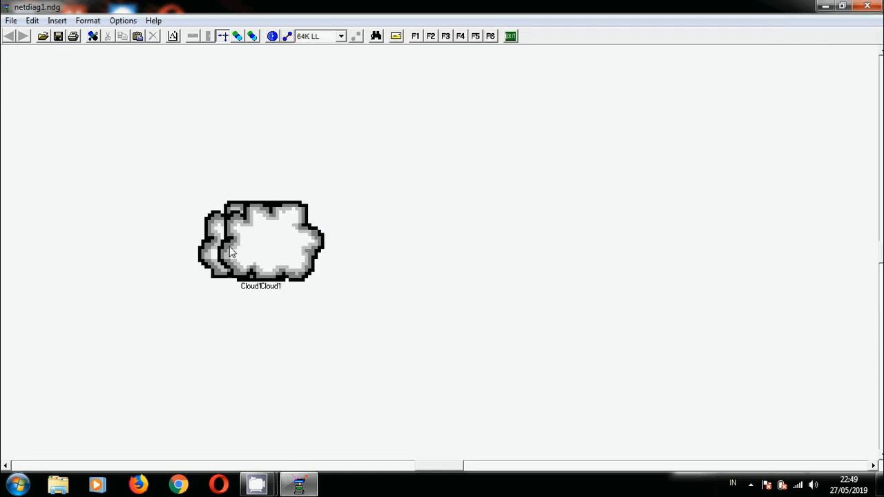
click(527, 285)
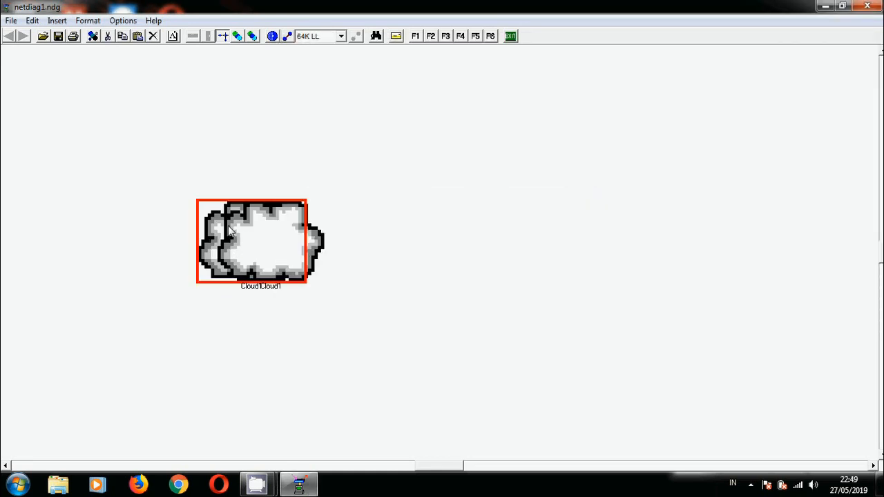
Step: Cut the duplicate Cloud1 icon that overlaps the other cloud on the diagram
right_click(263, 239)
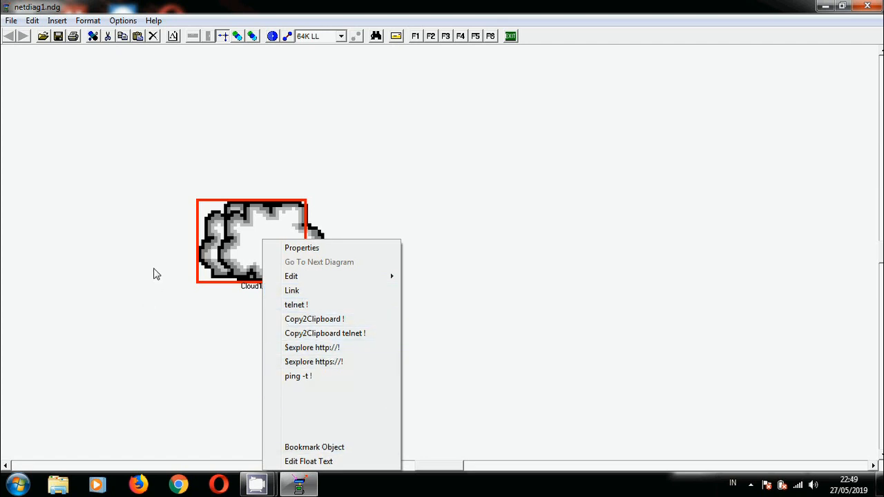
click(229, 211)
right_click(243, 228)
mouse_move(336, 262)
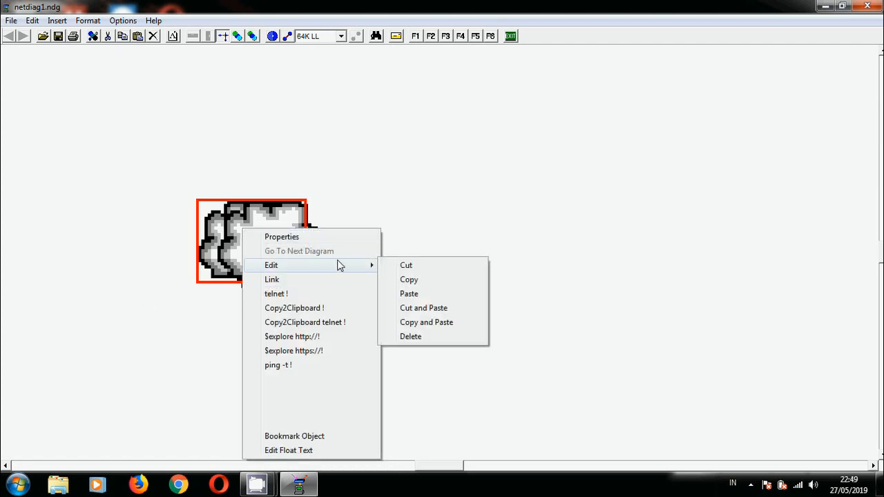
click(431, 267)
right_click(269, 244)
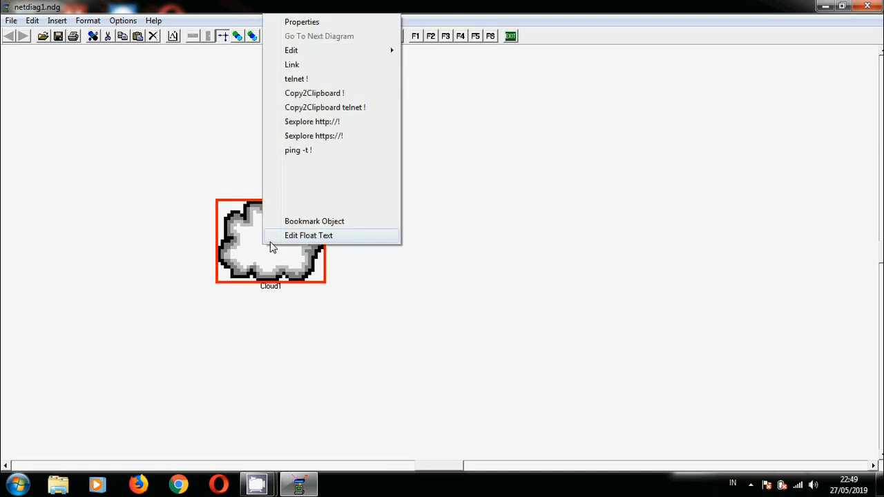
click(268, 268)
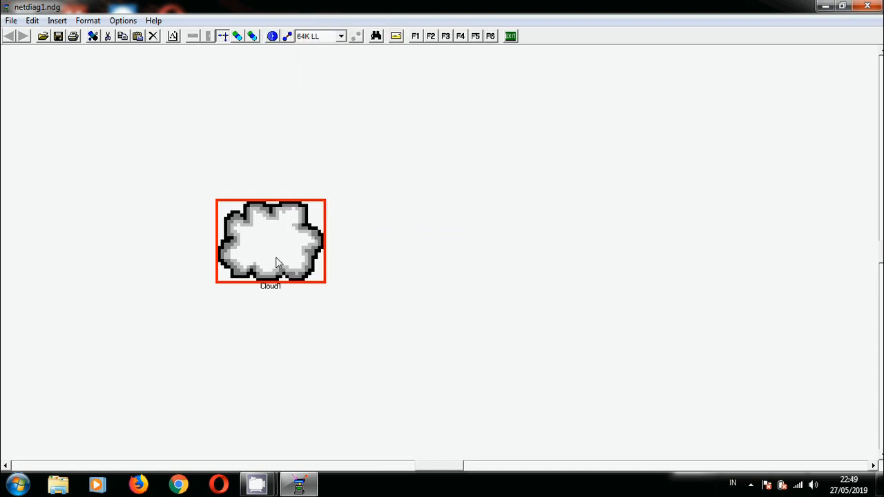
Step: Move the cloud toward the upper-left area of the diagram and change its label to ISP
click(204, 183)
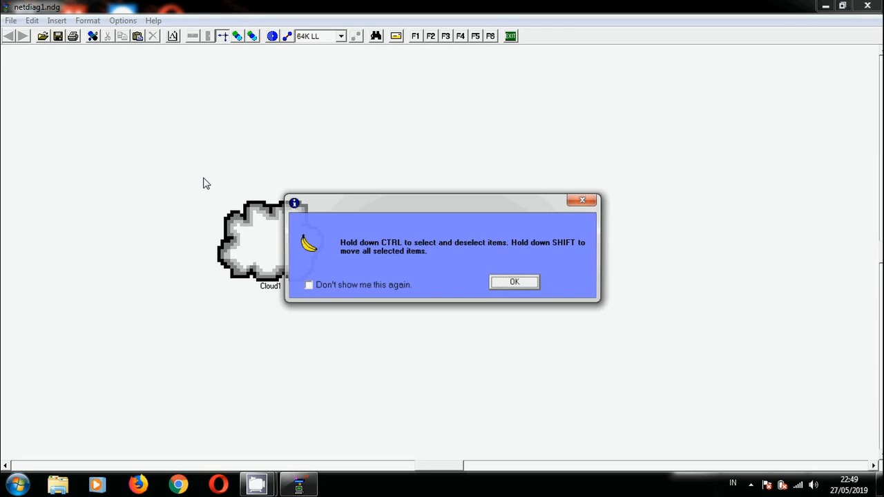
click(510, 282)
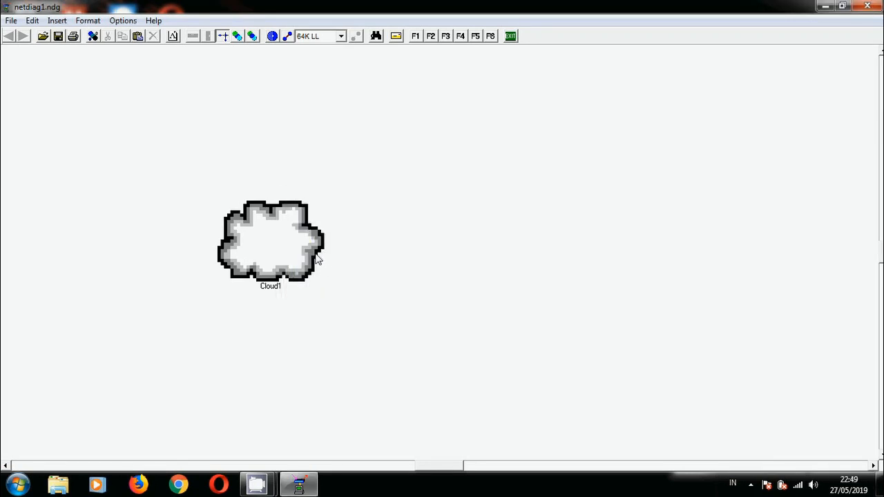
drag(248, 236, 120, 142)
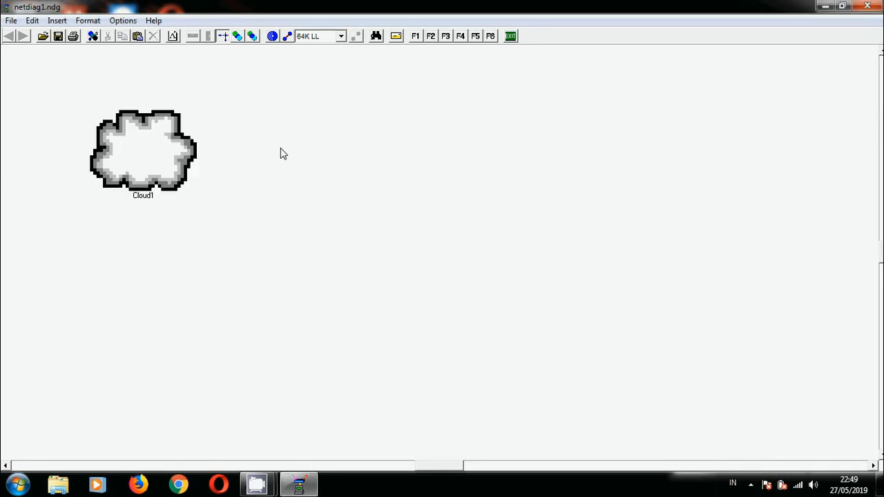
click(143, 197)
text(ISP)
click(256, 152)
click(56, 21)
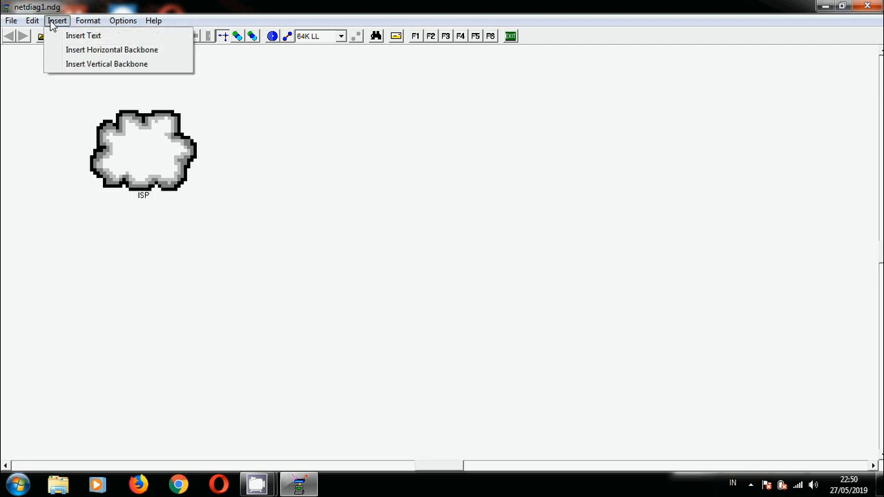
click(155, 22)
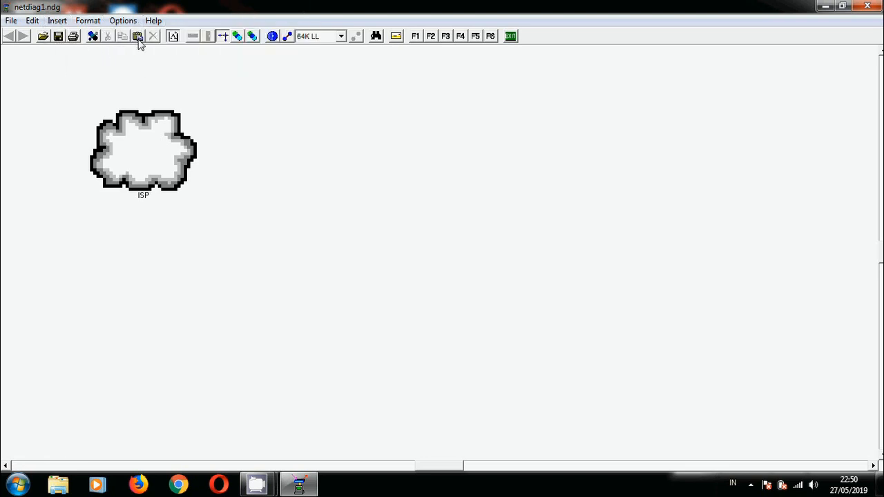
Step: Reopen the object library and set the default X Y scale of Cloud1 to 1 1
click(94, 37)
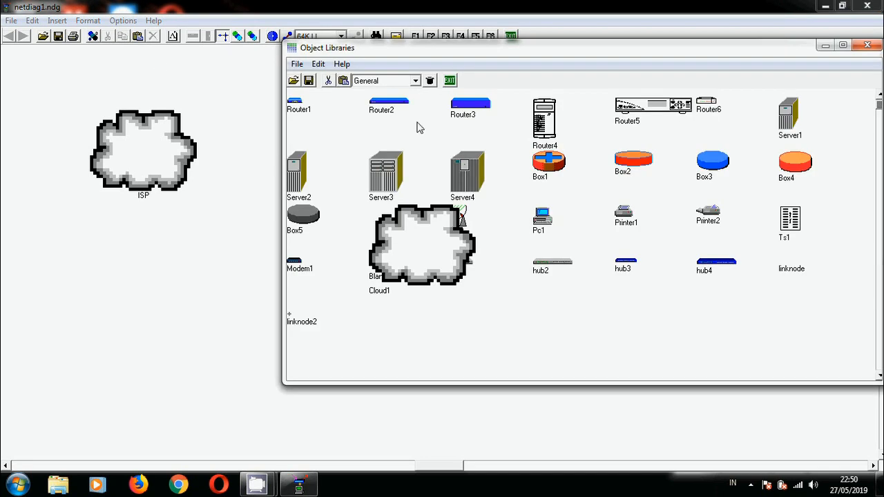
click(426, 250)
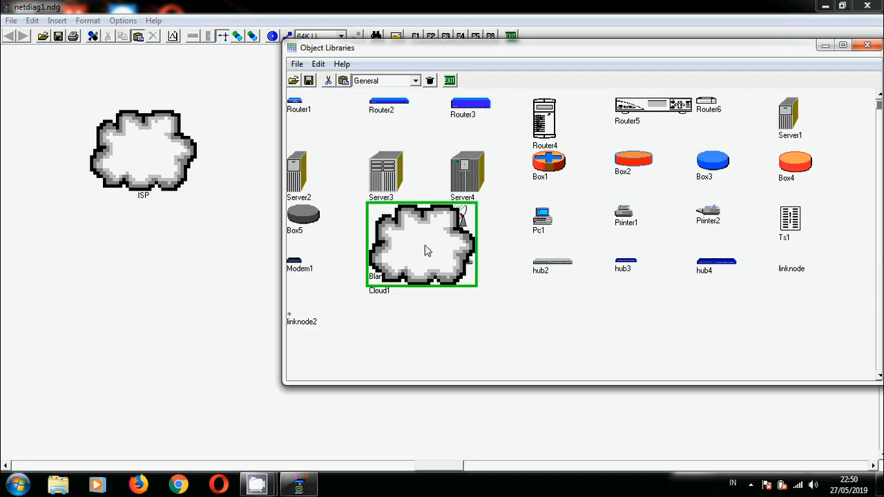
right_click(426, 250)
click(476, 284)
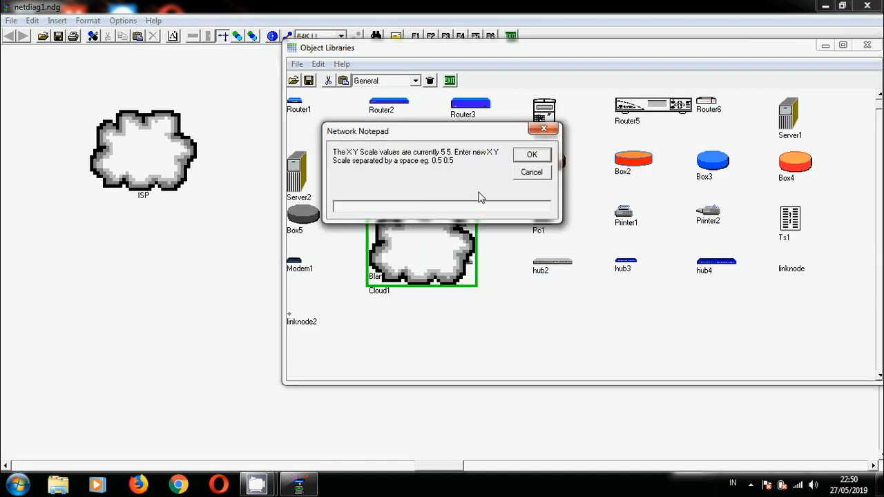
text(1 1)
key(Return)
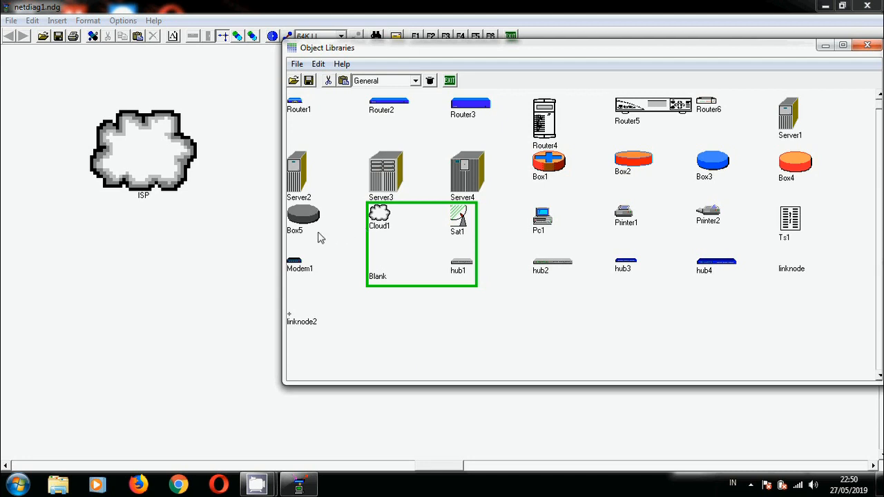
click(308, 227)
click(379, 215)
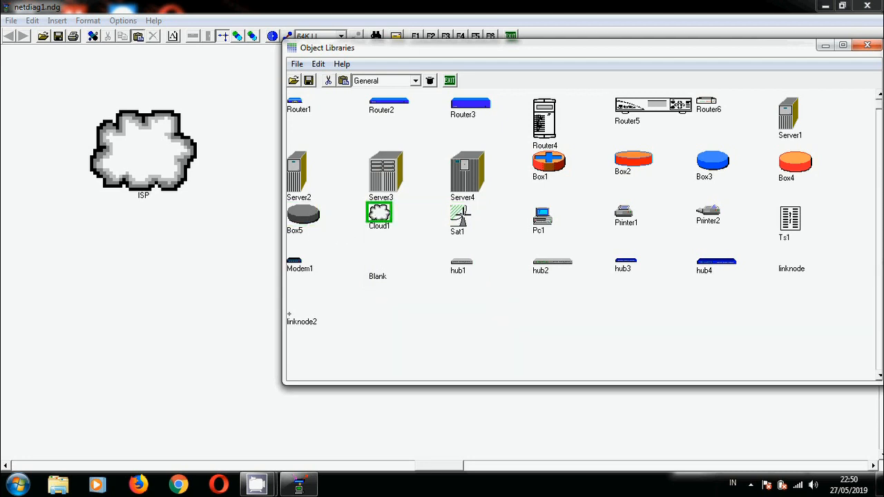
Step: Place Router2 icons from the object library on the diagram below and beside the ISP cloud
click(387, 103)
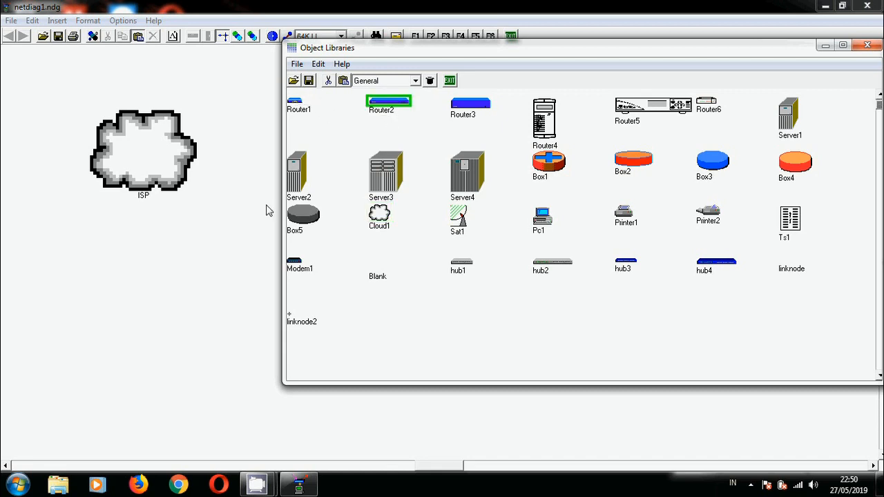
click(229, 236)
drag(227, 228, 228, 221)
click(224, 231)
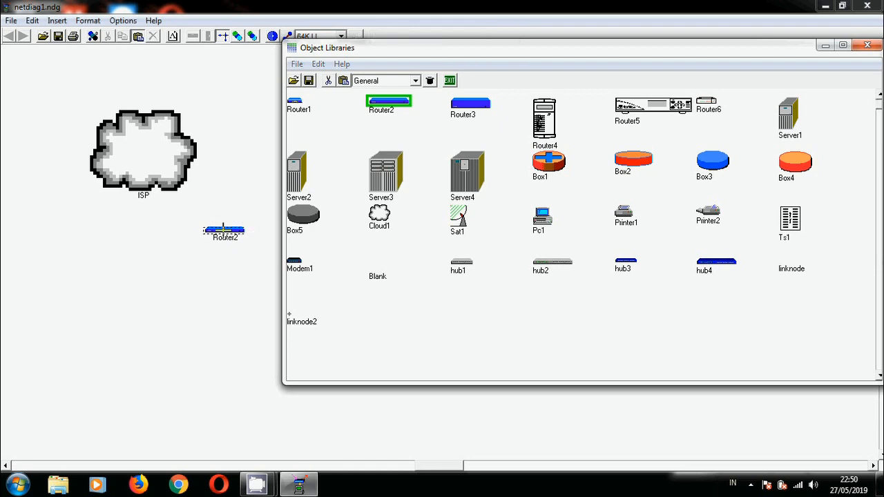
click(283, 174)
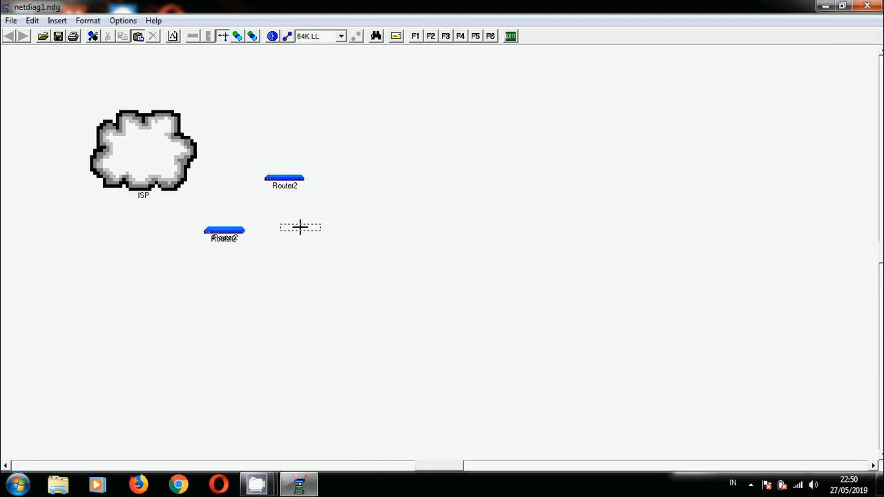
key(Escape)
Step: Cut all the Router2 icons from the diagram, leaving only the ISP cloud
click(286, 181)
right_click(287, 181)
mouse_move(384, 217)
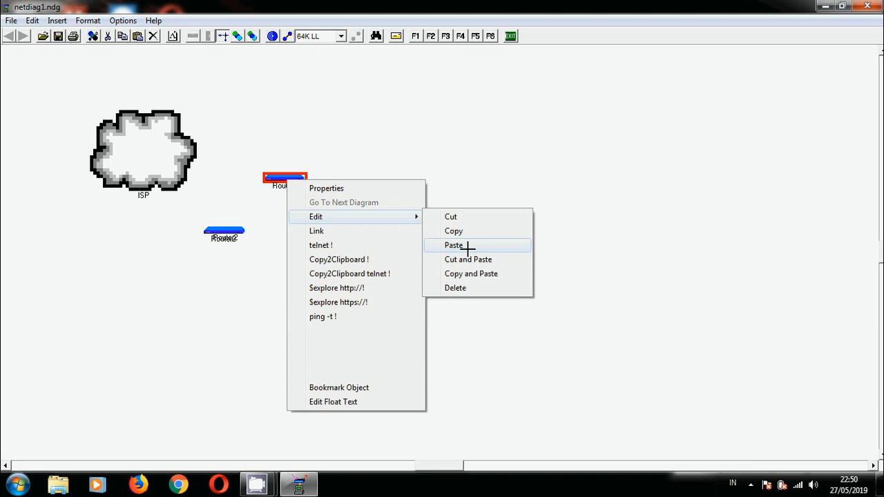
click(468, 248)
right_click(228, 231)
mouse_move(247, 266)
click(391, 266)
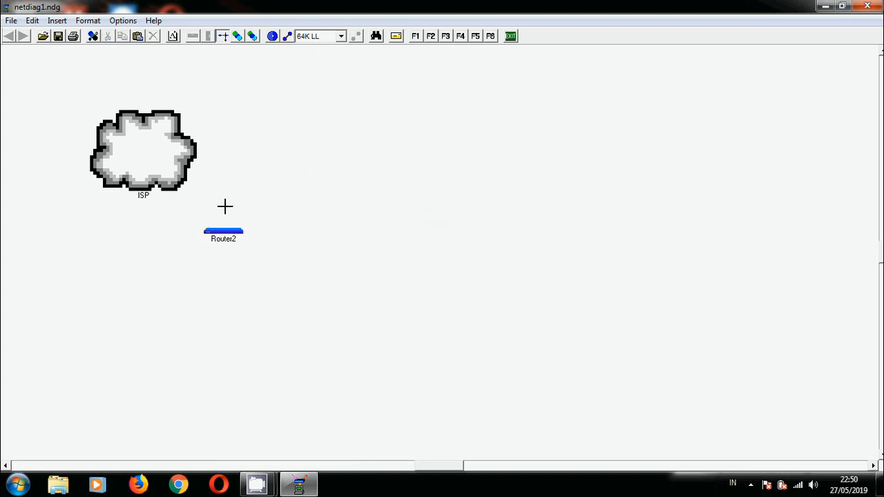
right_click(223, 234)
mouse_move(306, 270)
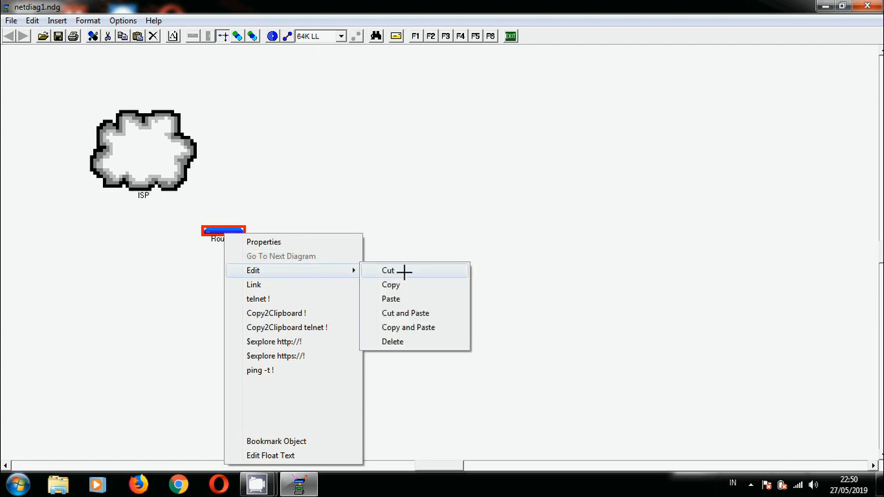
click(405, 270)
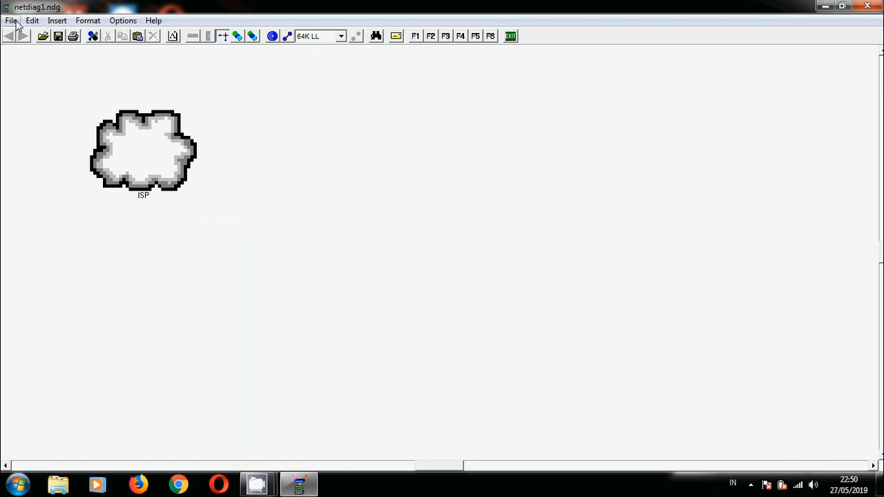
Step: Reopen the object library and set the default X Y scale of Router2 to 2 2
click(95, 36)
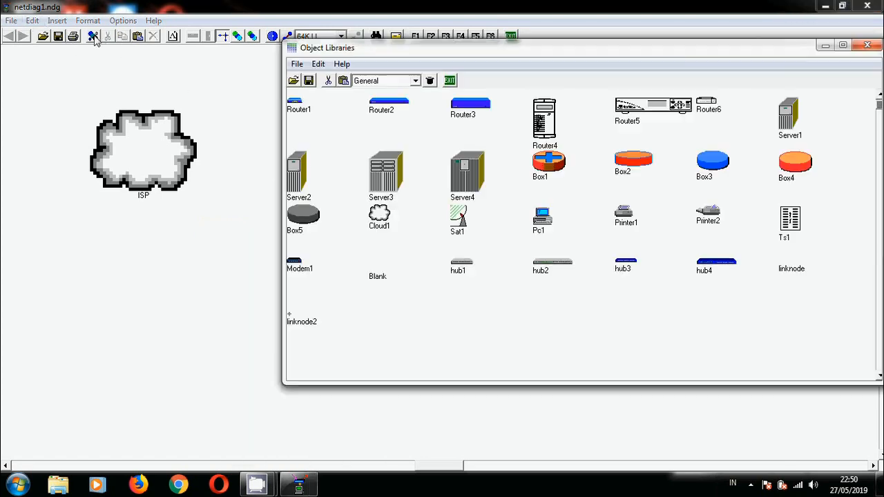
right_click(399, 106)
click(389, 103)
right_click(387, 103)
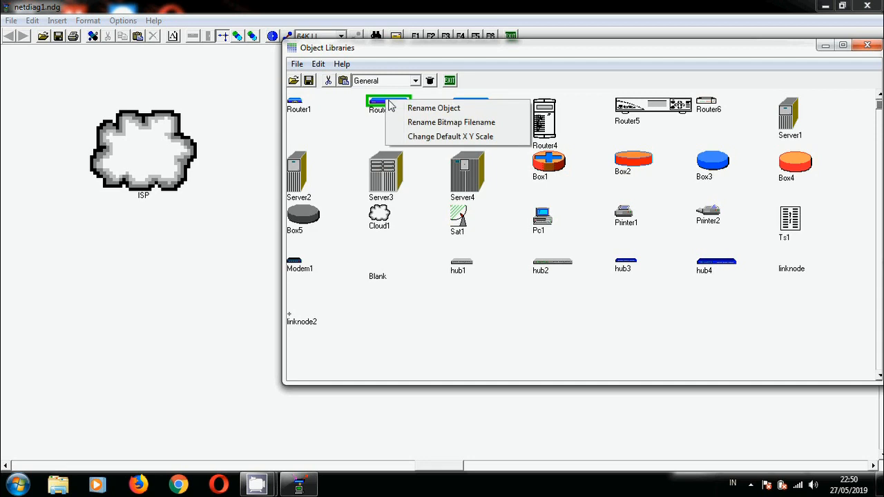
click(447, 138)
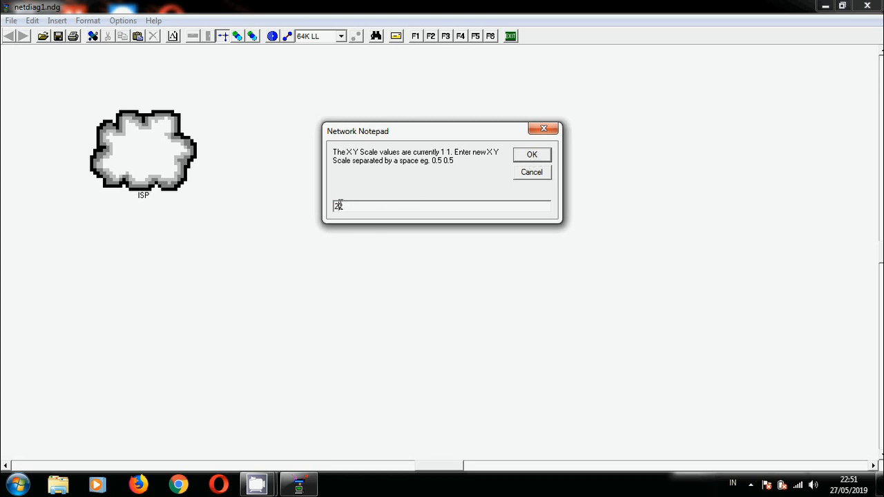
click(530, 156)
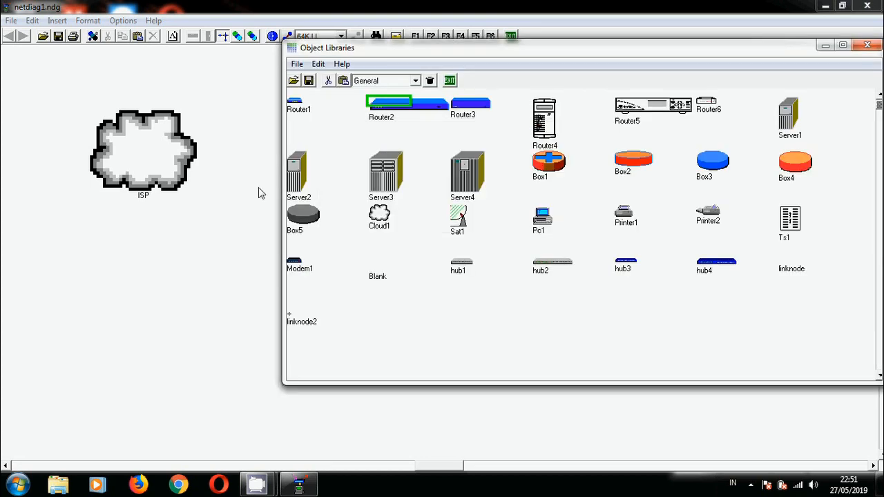
Step: Place one Router2 icon from the object library on the diagram, below and to the right of the ISP cloud
click(404, 119)
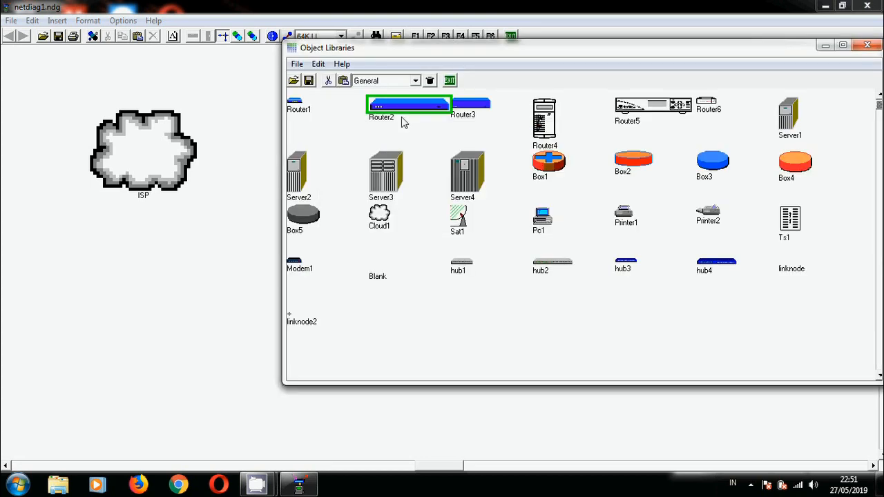
click(217, 223)
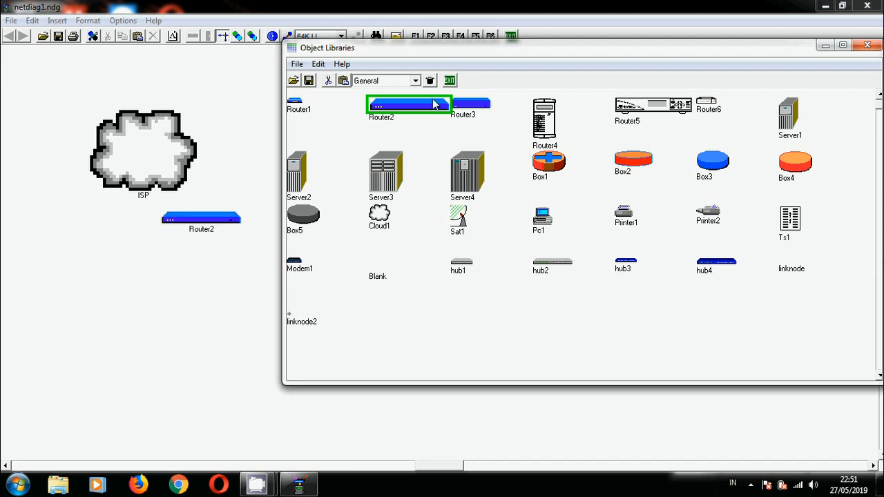
click(209, 224)
click(536, 283)
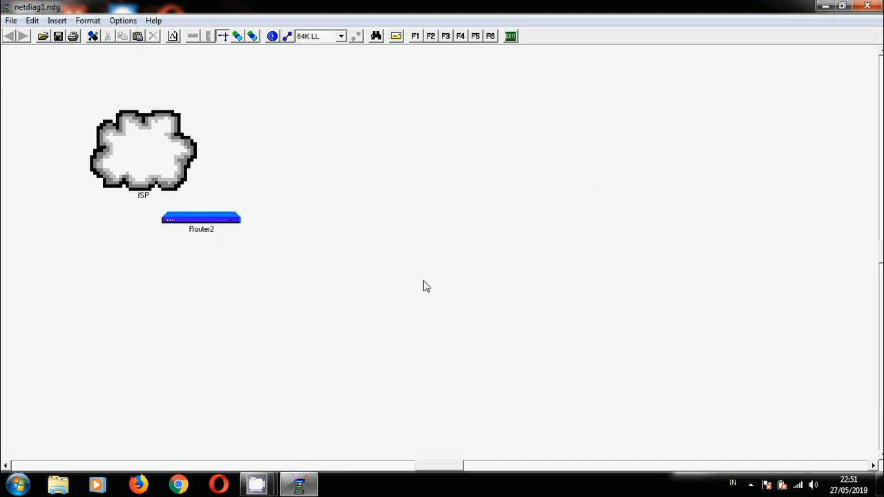
drag(232, 231, 309, 233)
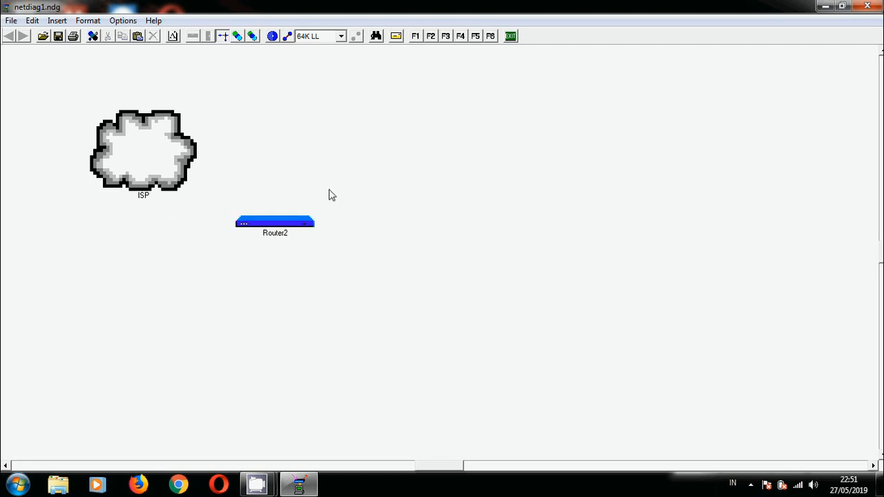
Step: Change the router icon's label to RB 750 GR3
double_click(277, 235)
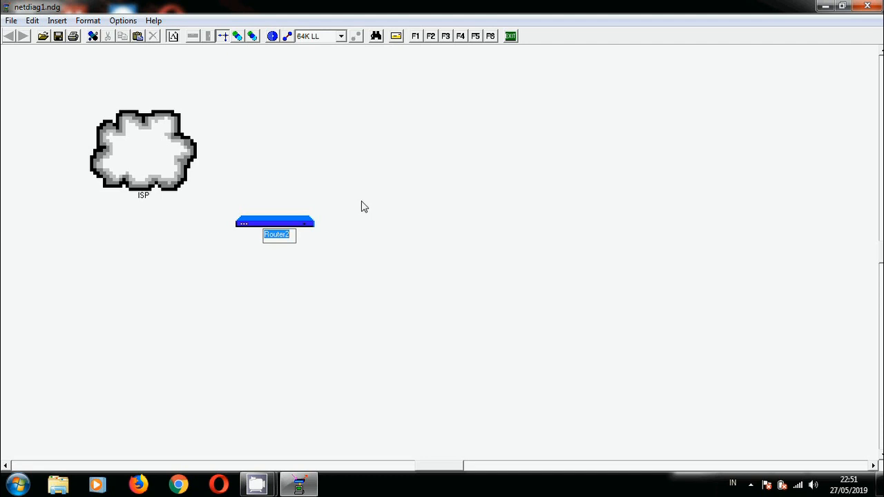
text(R)
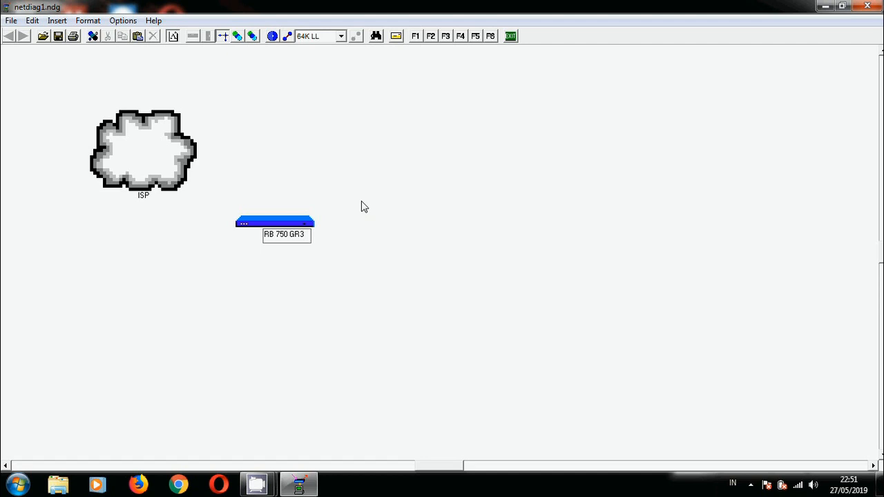
key(Return)
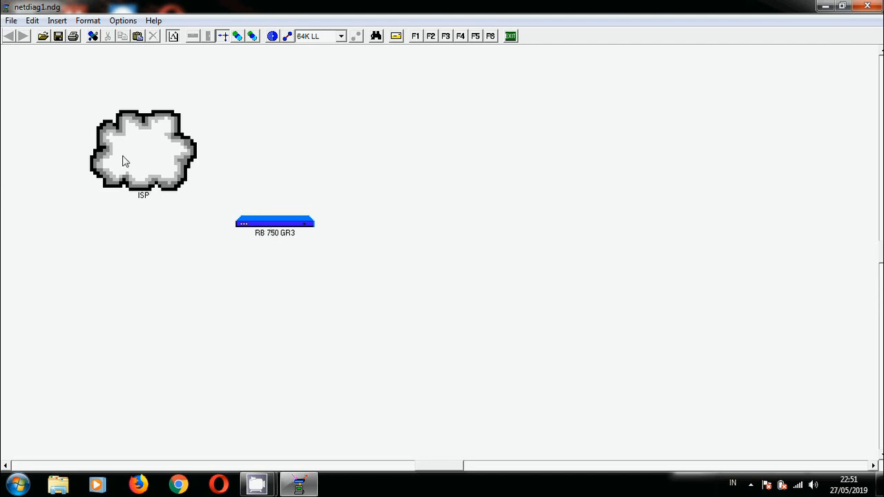
Step: Reopen the object library and set the default X Y scale of Pc1 to 2 2
click(92, 36)
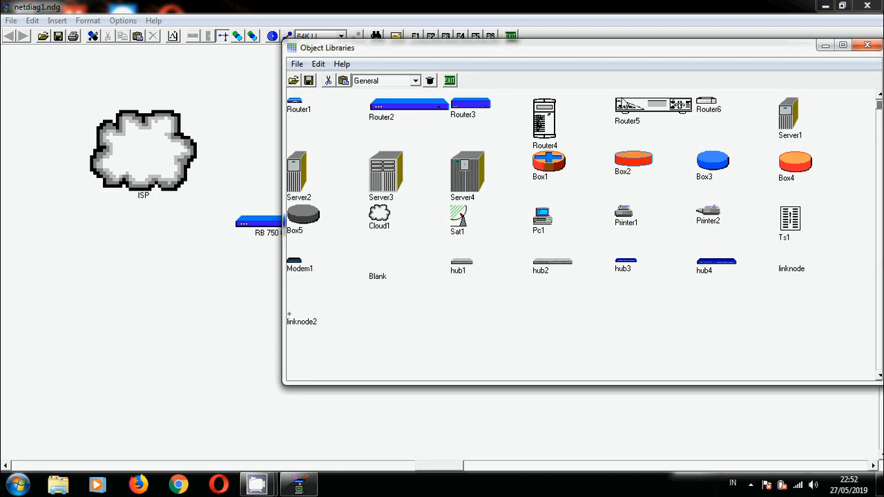
right_click(551, 221)
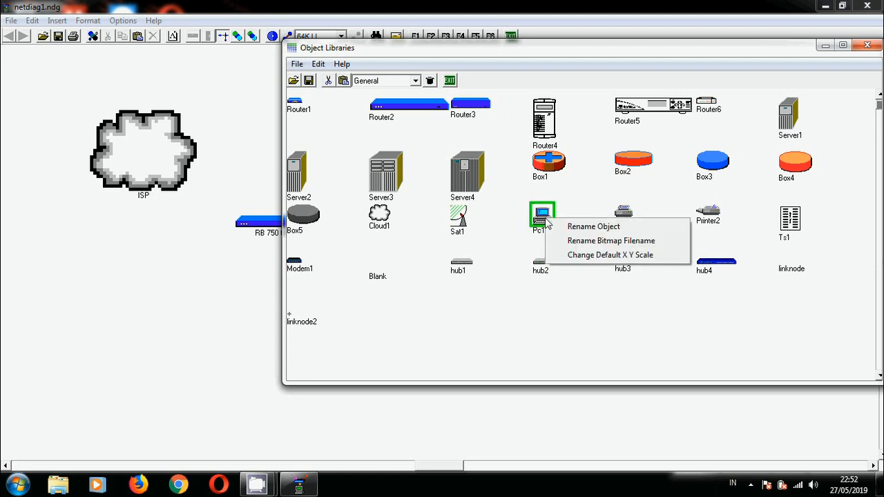
click(597, 256)
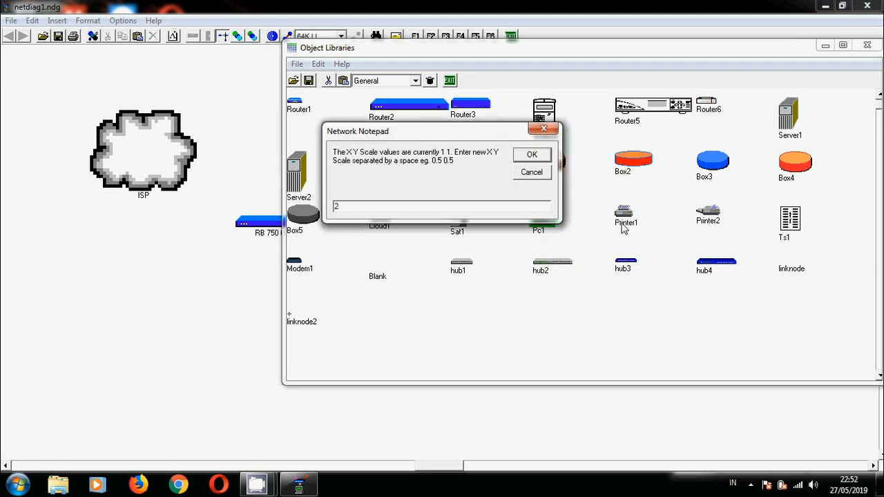
text(2 2)
click(532, 155)
Step: Place a Pc1 icon on the diagram below and left of the router and label it PC Admin
drag(561, 235, 205, 343)
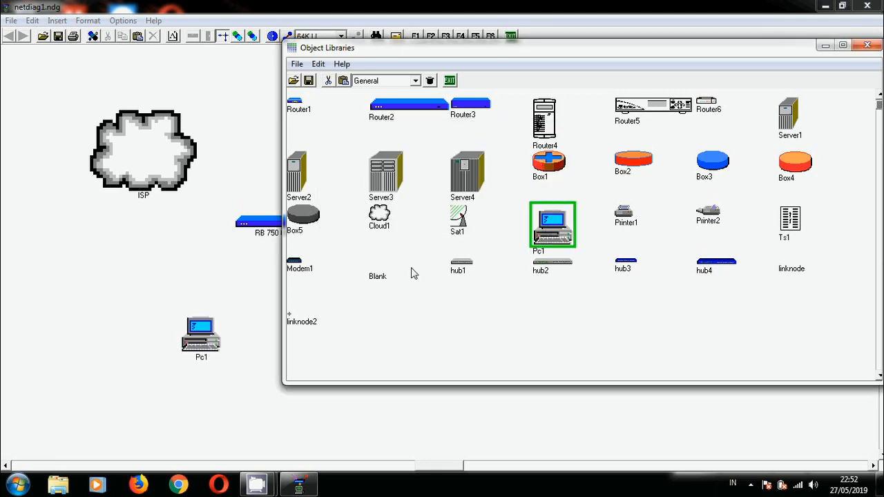
double_click(203, 358)
text(PC Ad)
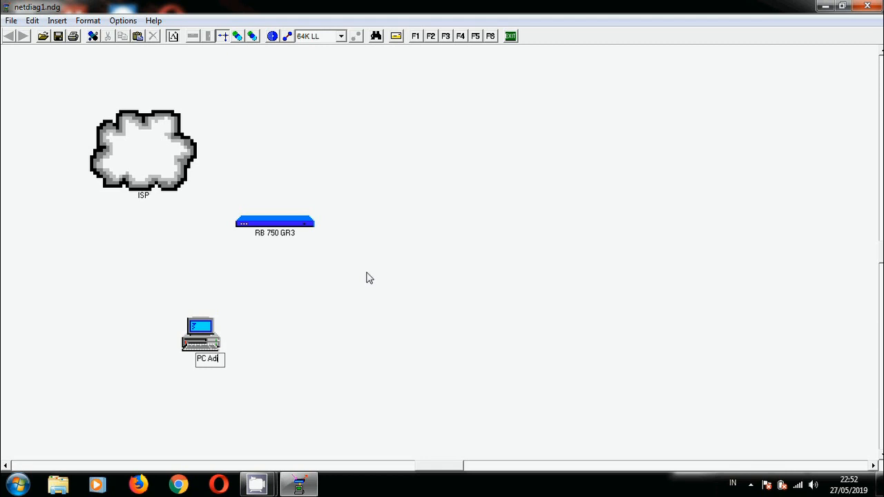
text(immin)
key(Return)
Step: Reopen the object library and set the default X Y scale of Sat1 to 2 2
click(94, 36)
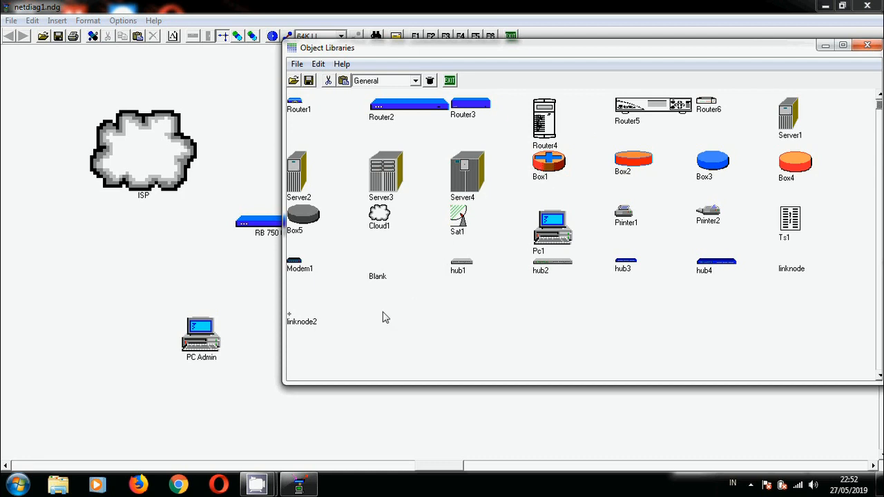
right_click(462, 220)
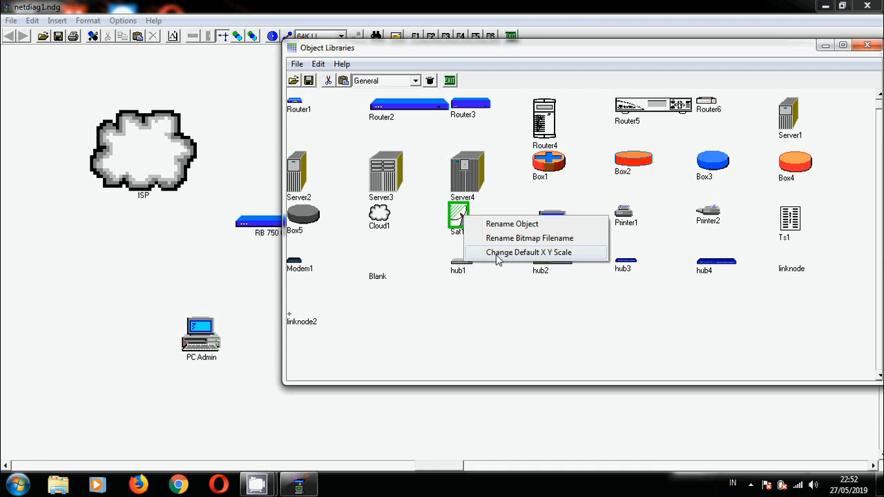
click(504, 253)
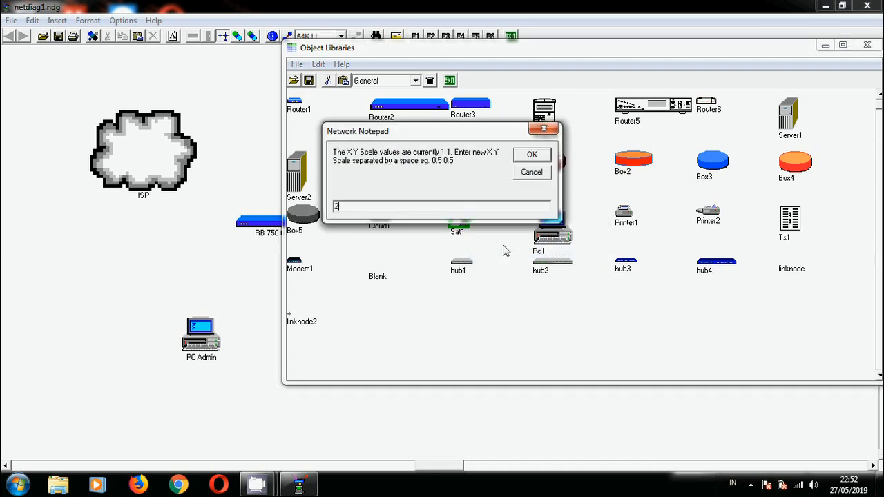
text(2 2)
click(530, 154)
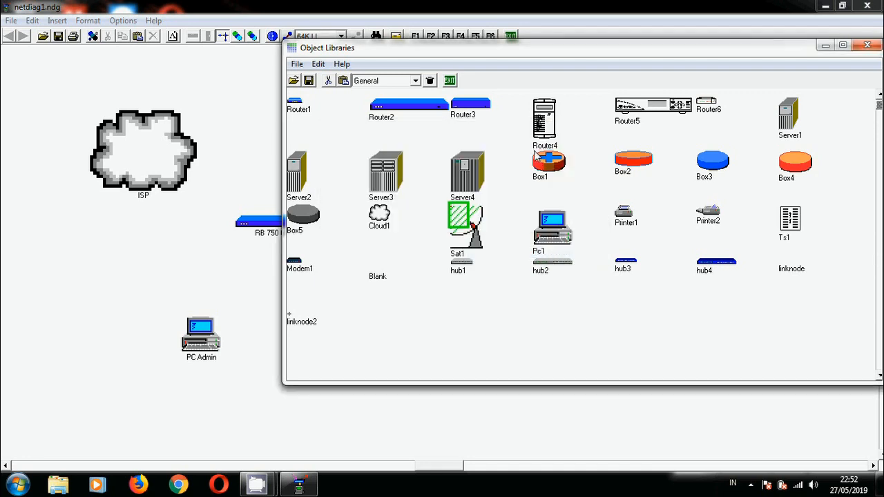
Step: Place a Sat1 icon on the diagram, close the object library, and move the icon below and to the right of the router
click(264, 348)
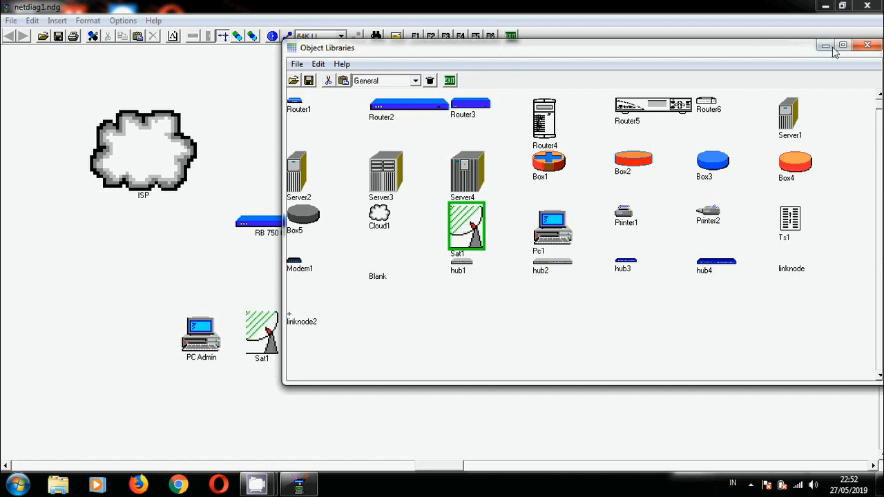
click(868, 45)
click(269, 337)
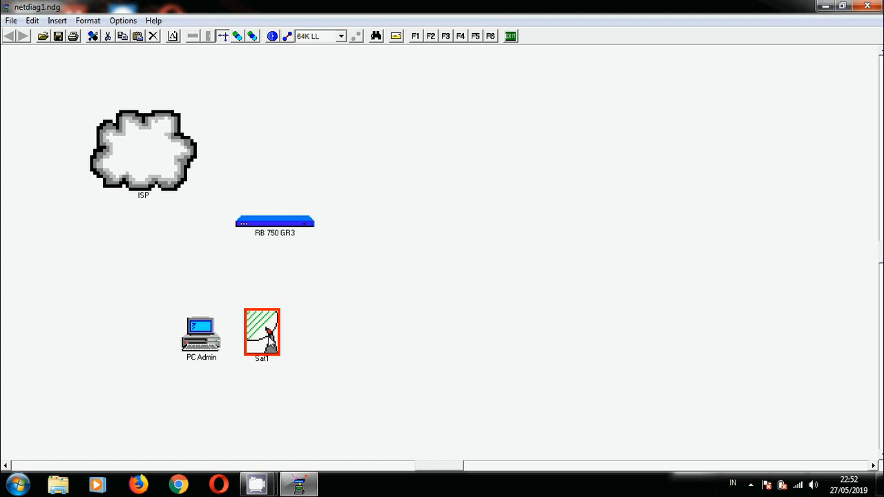
drag(270, 338, 446, 312)
Step: Change the satellite dish icon's label to AP Voucheran
click(443, 335)
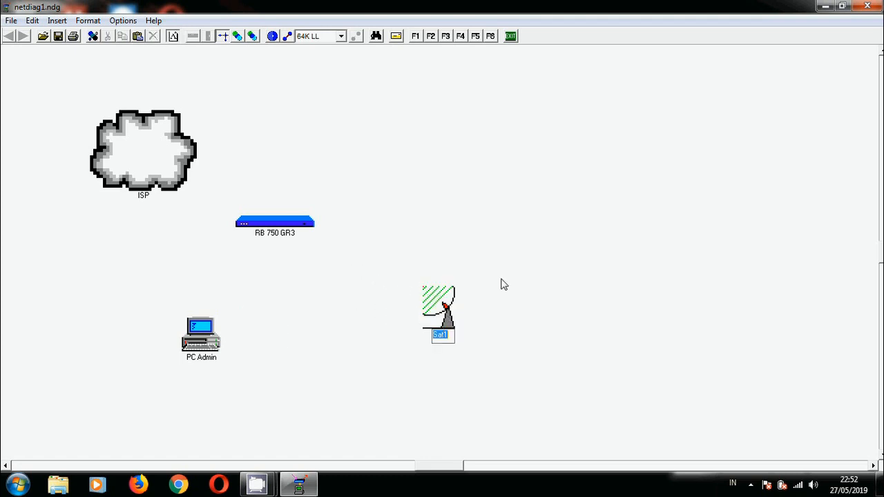
text(AP C)
key(BackSpace)
text(VB)
key(BackSpace)
text(oucheran)
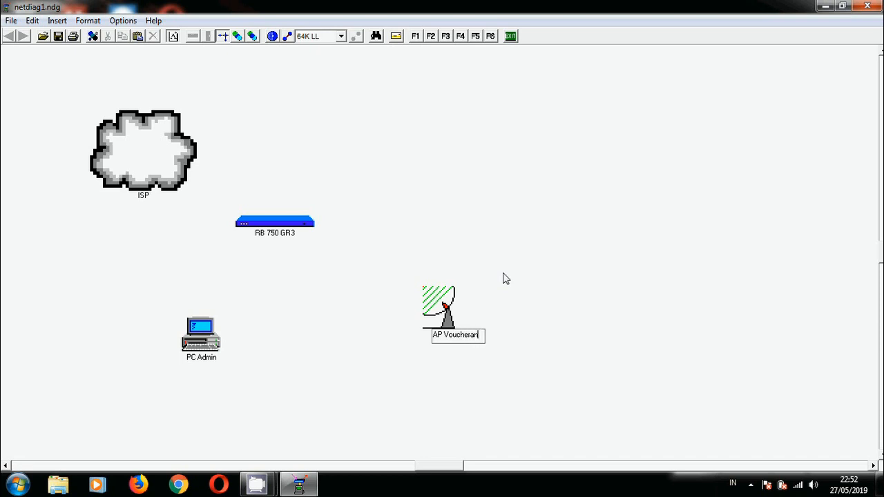
key(Return)
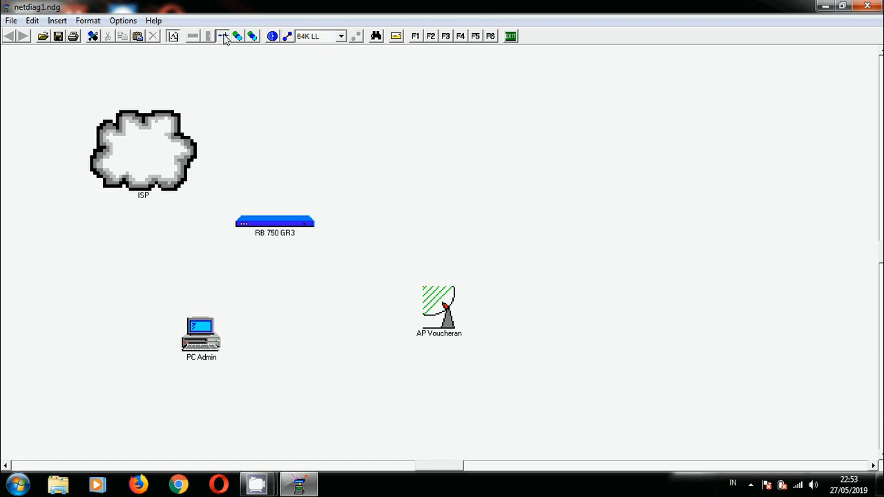
Step: Draw 64K LL links from the RB 750 GR3 router to the ISP cloud, PC Admin and AP Voucheran
click(288, 38)
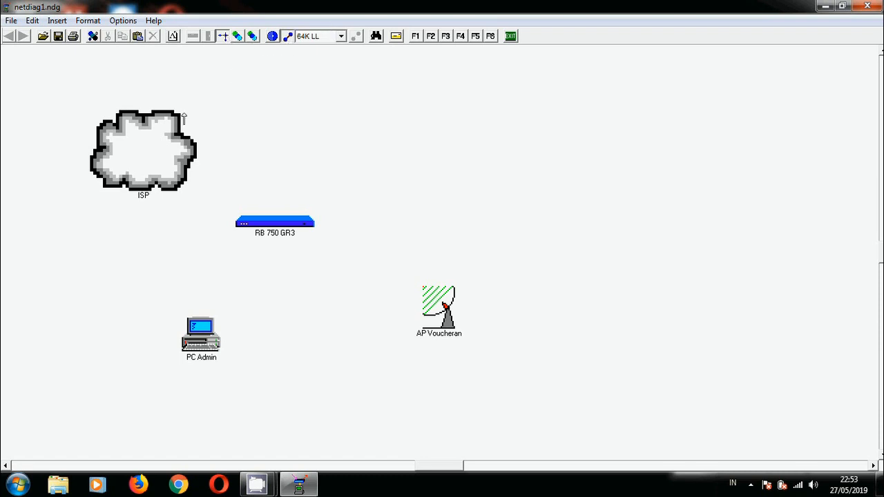
click(147, 152)
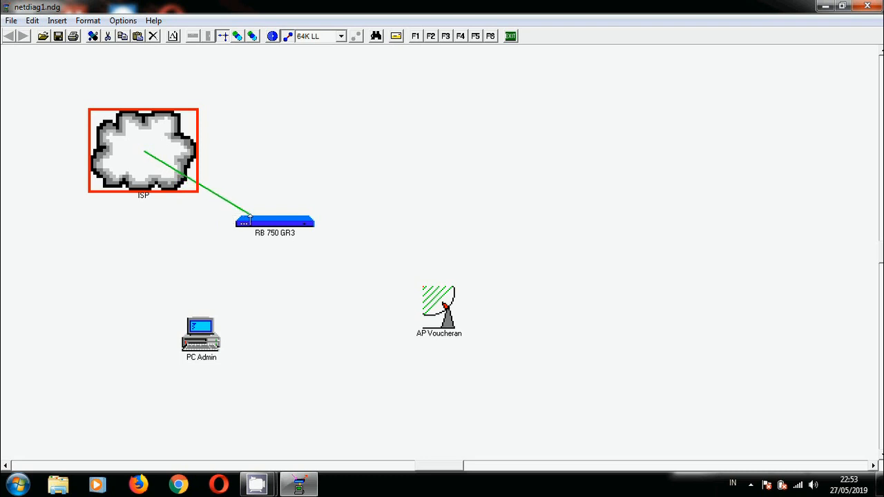
click(274, 223)
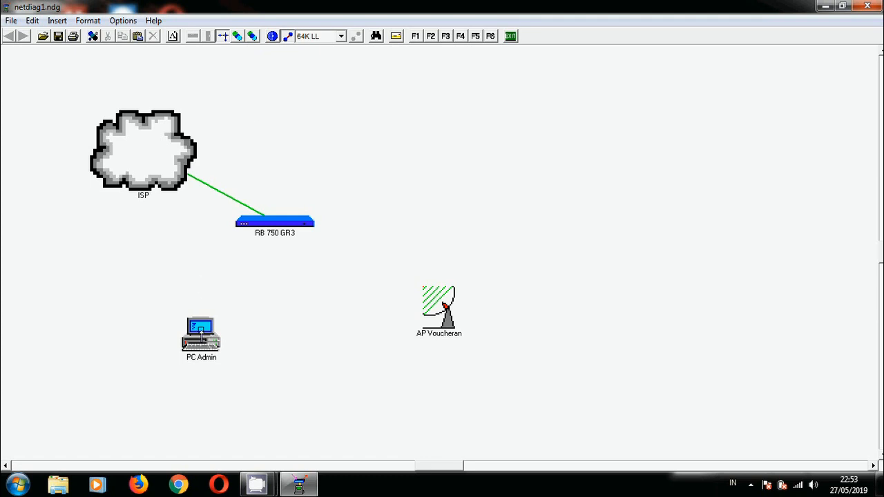
drag(274, 228, 198, 337)
drag(274, 226, 449, 335)
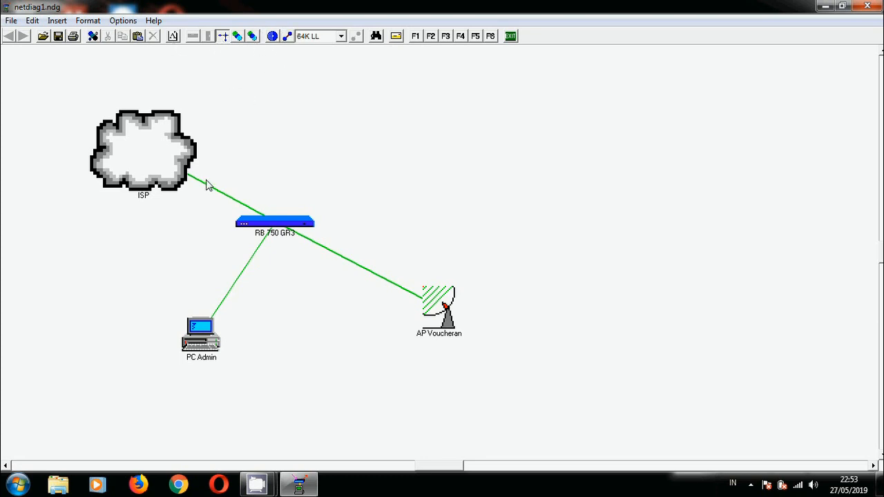
Step: Insert the text "Port 1 : 192.168.19.5" just above the RB 750 GR3 router
click(57, 22)
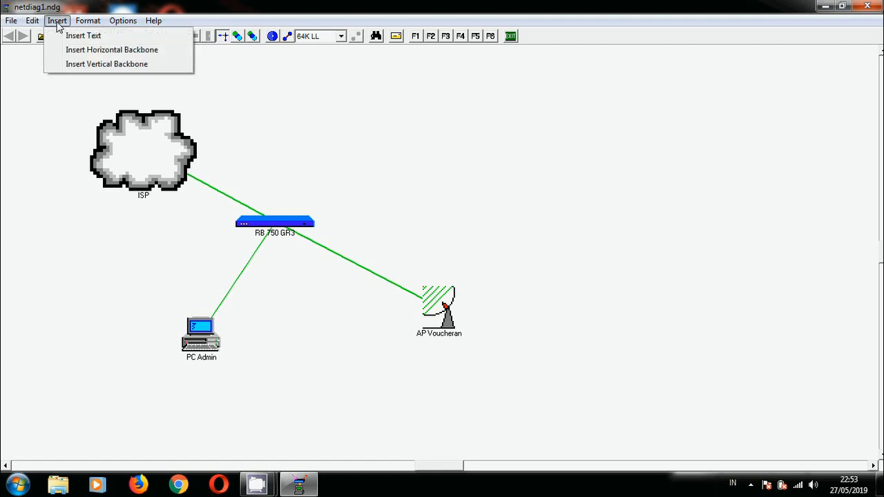
click(71, 38)
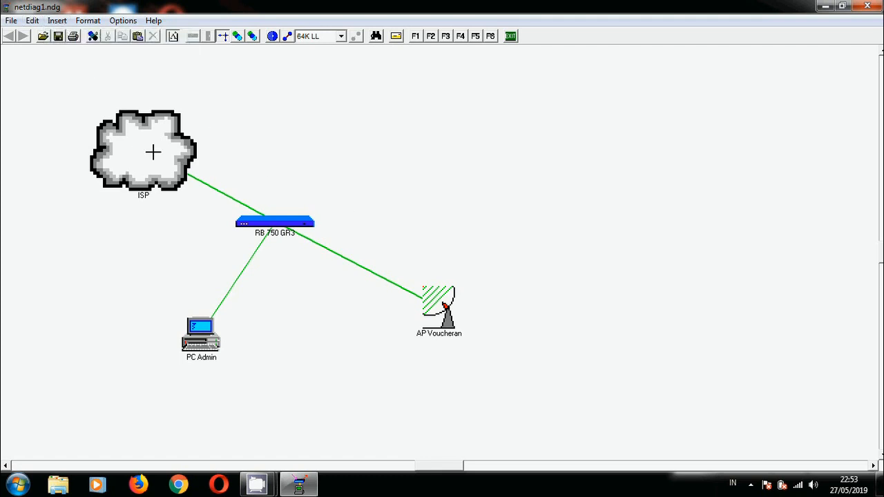
click(242, 188)
text(Port 1 : 192.168.19.5)
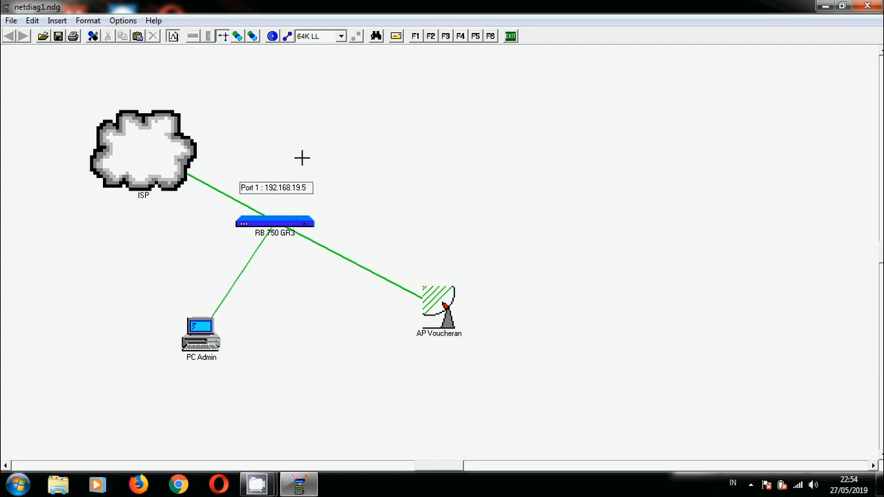
click(400, 148)
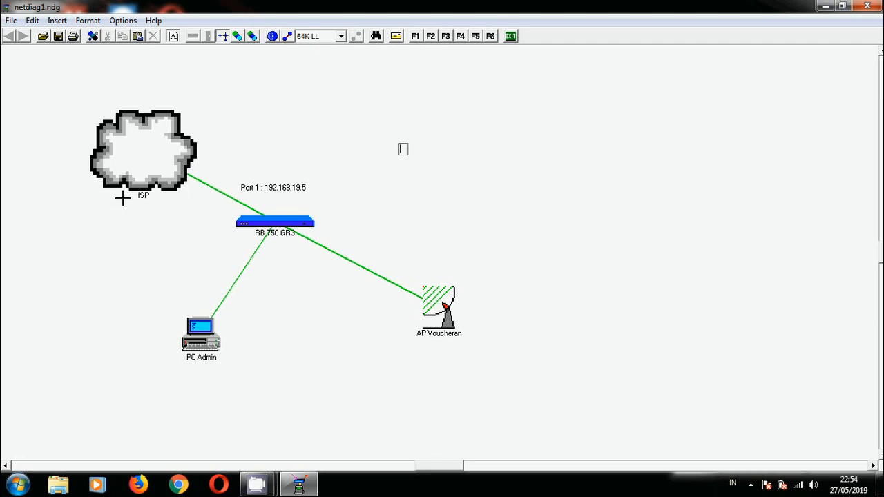
Step: Add the text 192.168.19.1 inside the ISP cloud and leave text insertion mode
click(126, 148)
text(192.168.19.1)
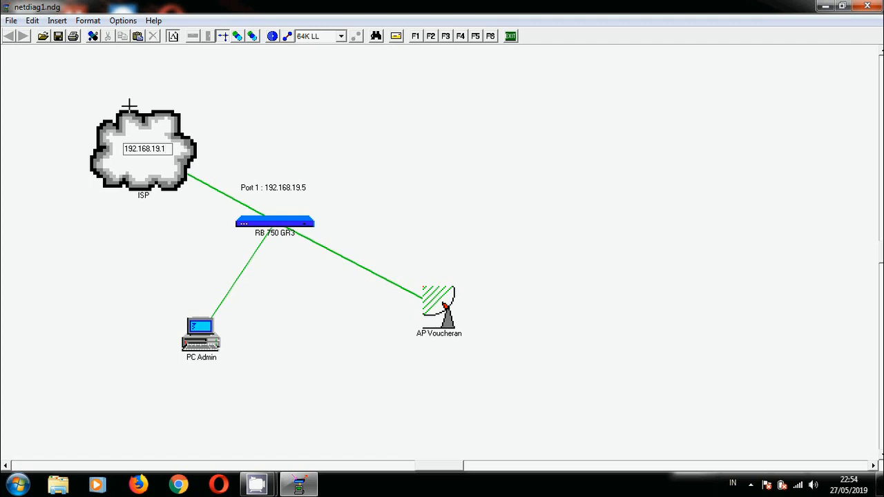
click(173, 38)
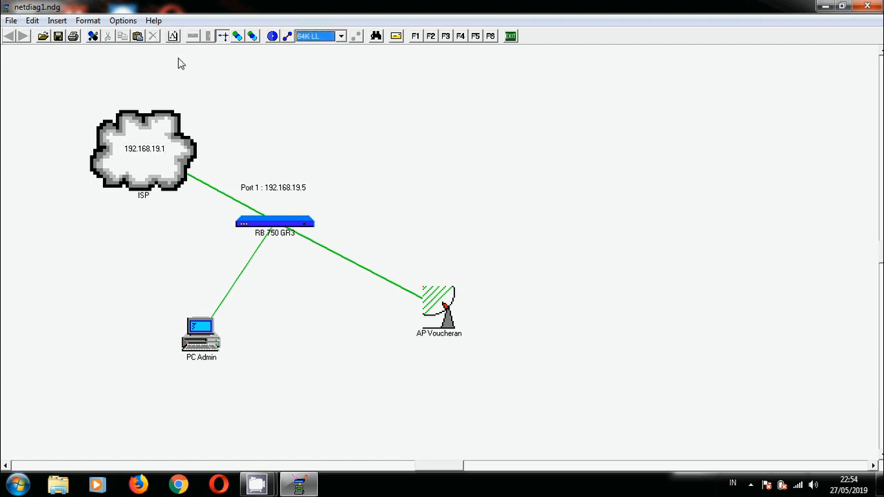
Step: Move the Port 1 label onto the ISP link and paste copies of it on the PC Admin and AP Voucheran links
click(271, 189)
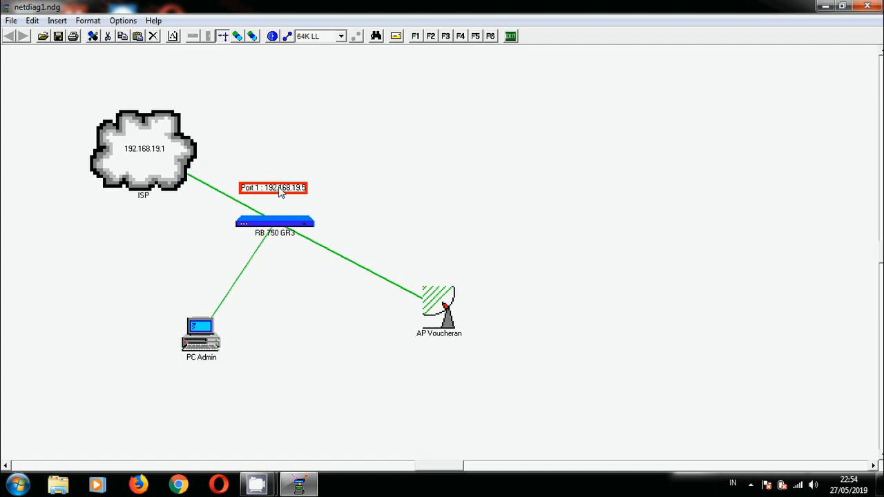
mouse_move(274, 193)
mouse_down()
mouse_move(243, 191)
mouse_move(276, 181)
mouse_up()
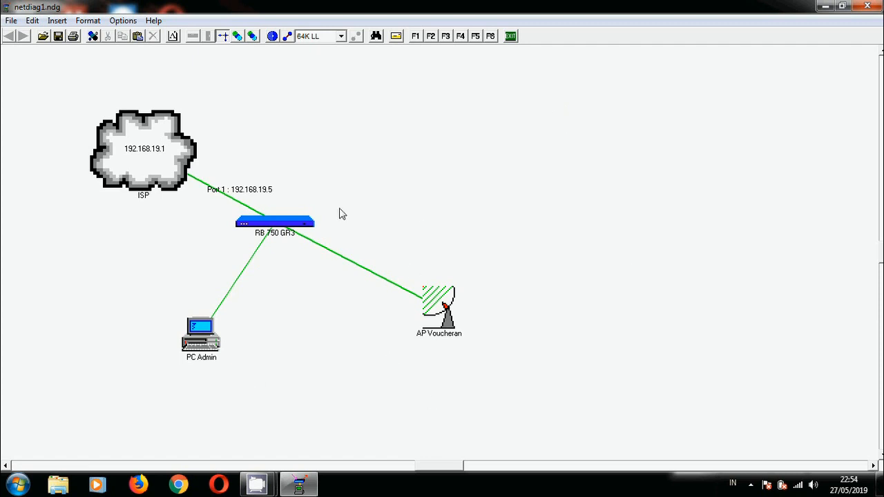
click(257, 194)
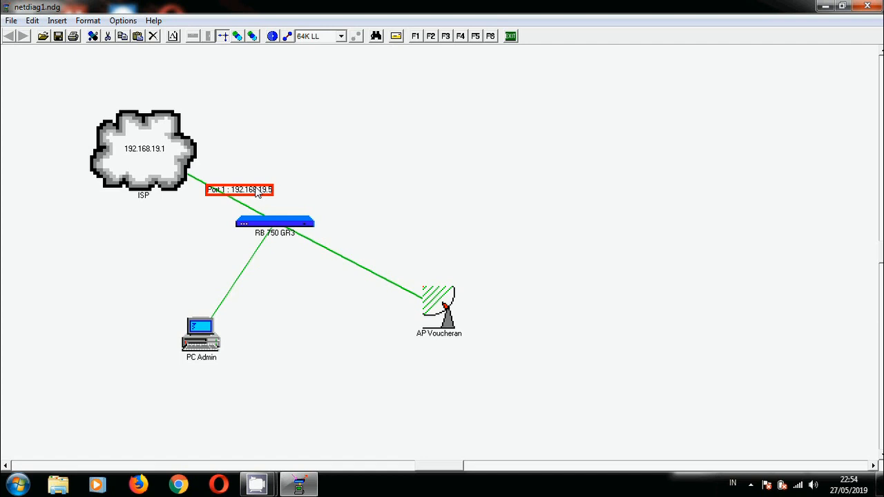
click(232, 197)
drag(232, 197, 352, 257)
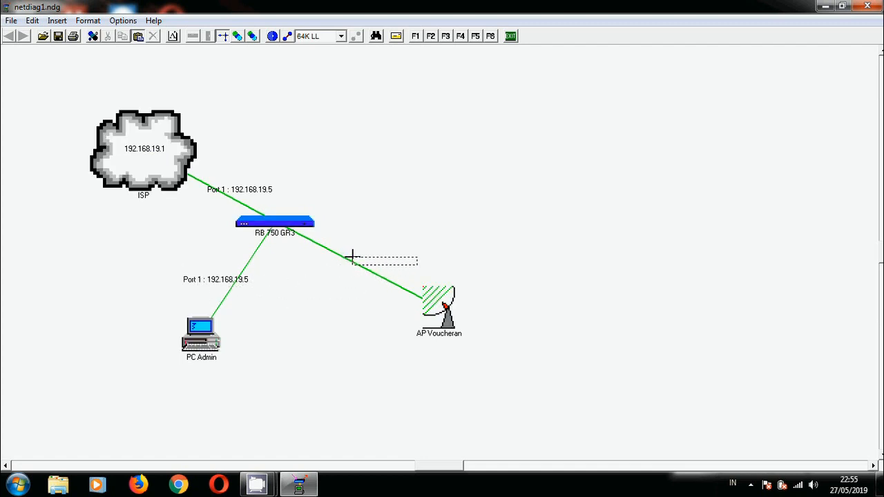
click(352, 257)
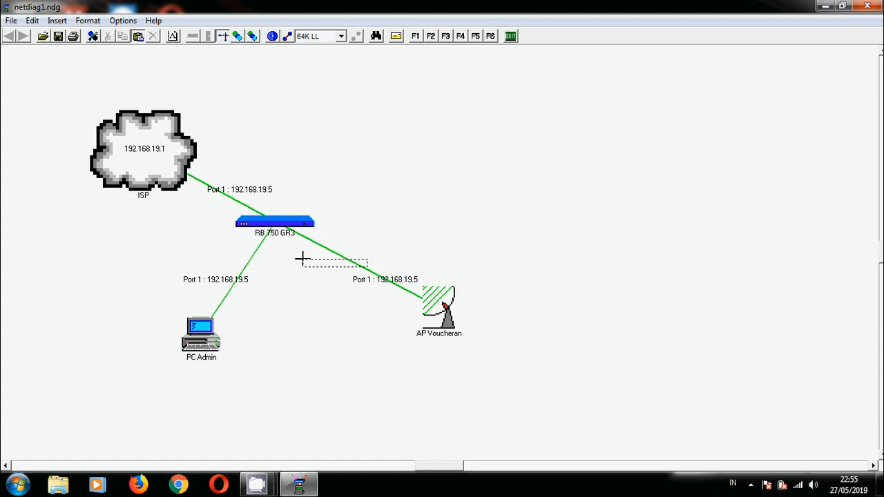
key(Escape)
Step: Change the text on the PC Admin link to "Port 2 : 192.168.0.1"
click(211, 286)
click(200, 286)
click(200, 280)
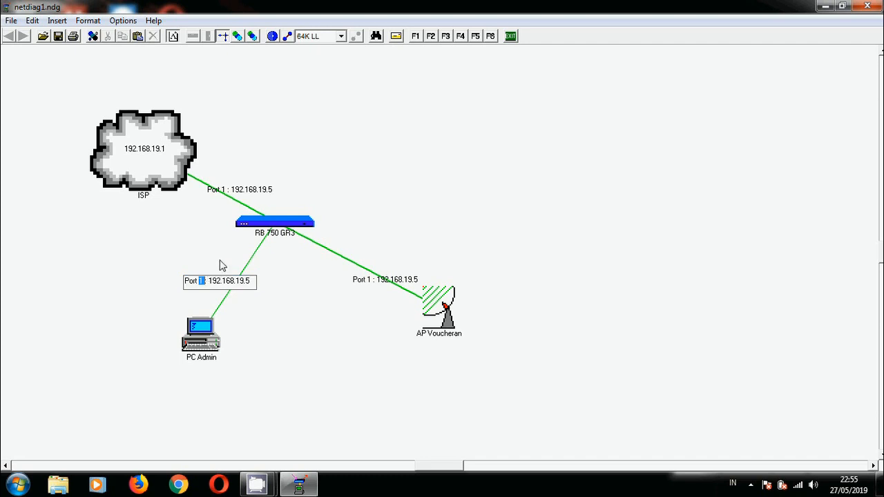
text(2 :)
click(257, 285)
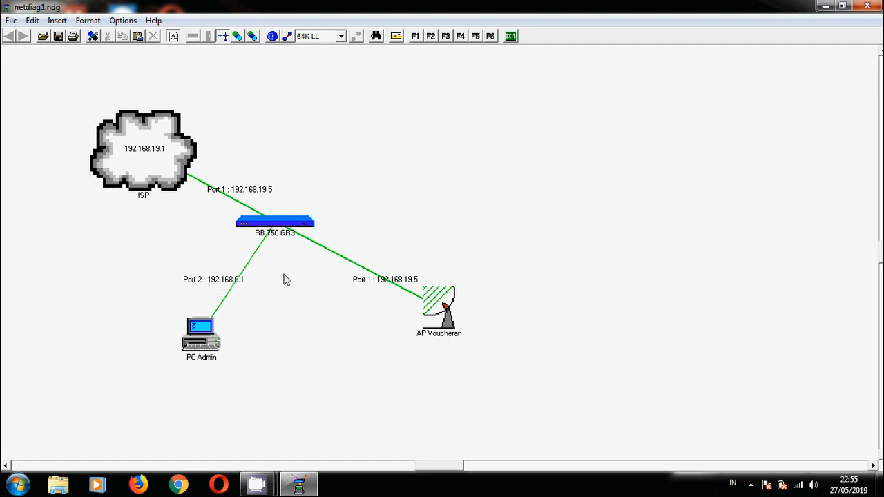
Step: Change the text on the AP Voucheran link to "Port 3 : 10.5.51.1" and move it closer to the router
click(384, 283)
click(380, 281)
double_click(371, 280)
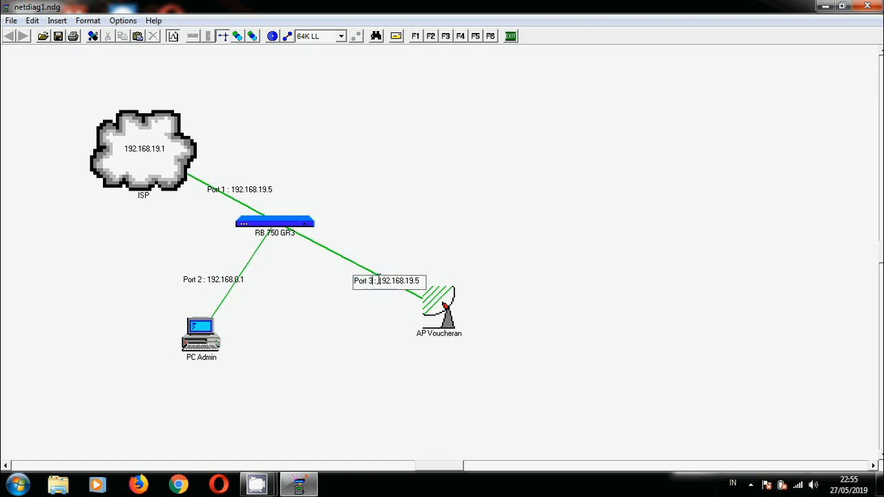
drag(378, 281, 470, 257)
text(10.5.51)
key(Return)
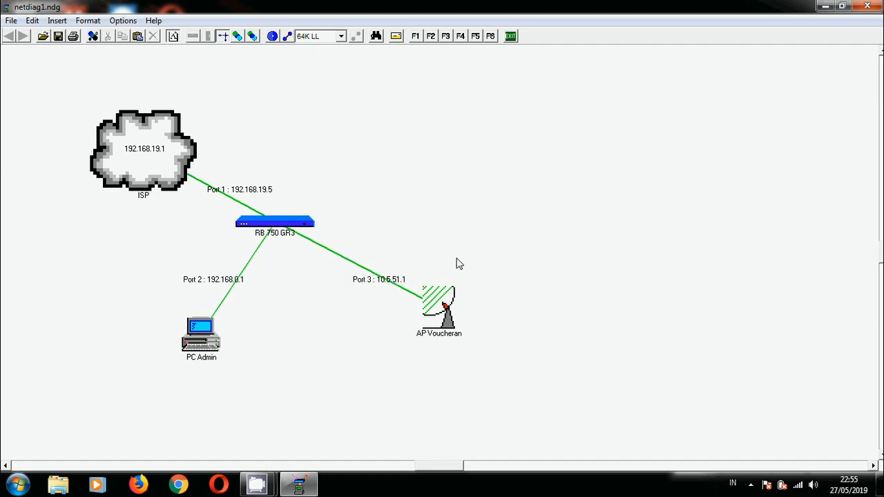
click(391, 281)
drag(391, 280, 340, 249)
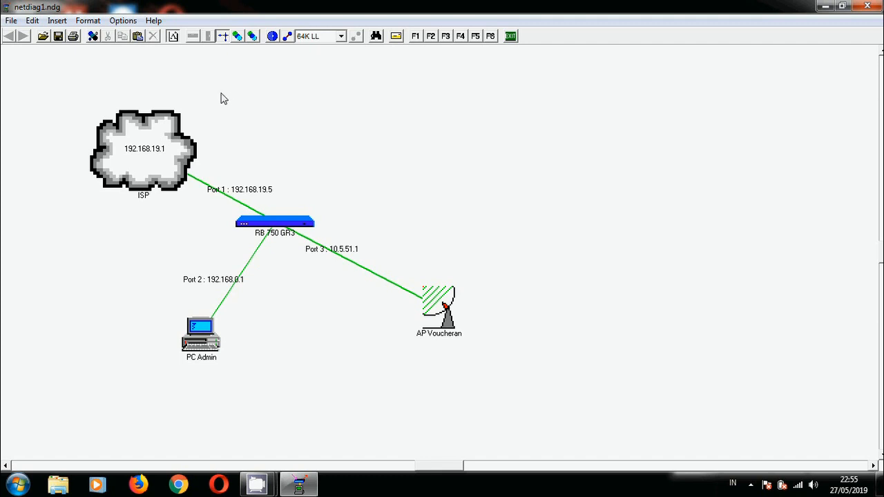
Step: Export the diagram as a BMP bitmap file named "Topologi voucheran .bmp" in the Network Notepad folder
click(13, 22)
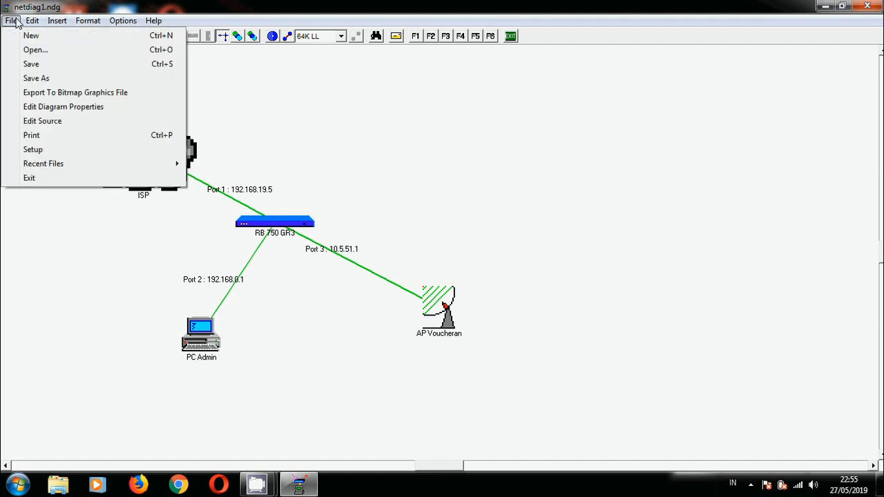
click(344, 138)
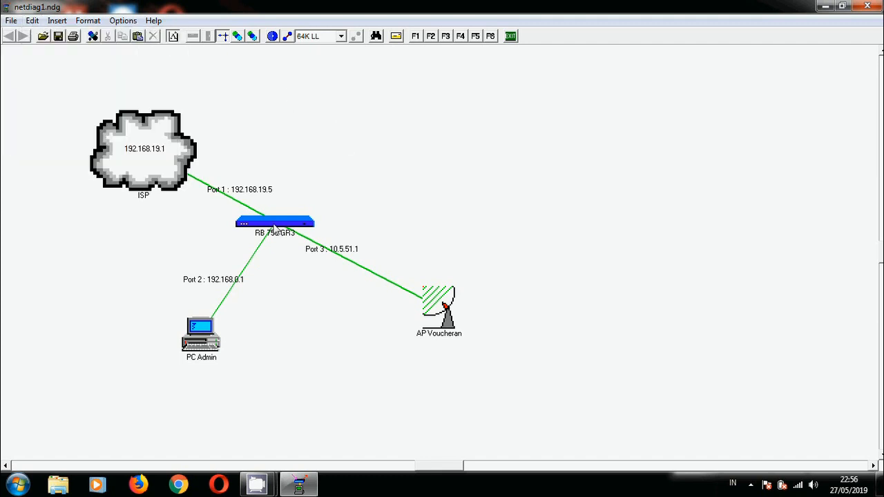
click(11, 21)
click(87, 97)
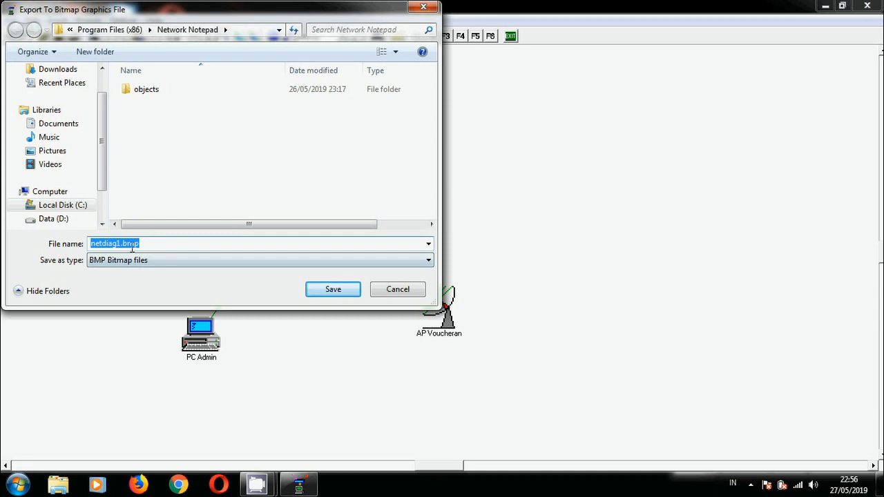
drag(120, 245, 66, 239)
text(Topolog)
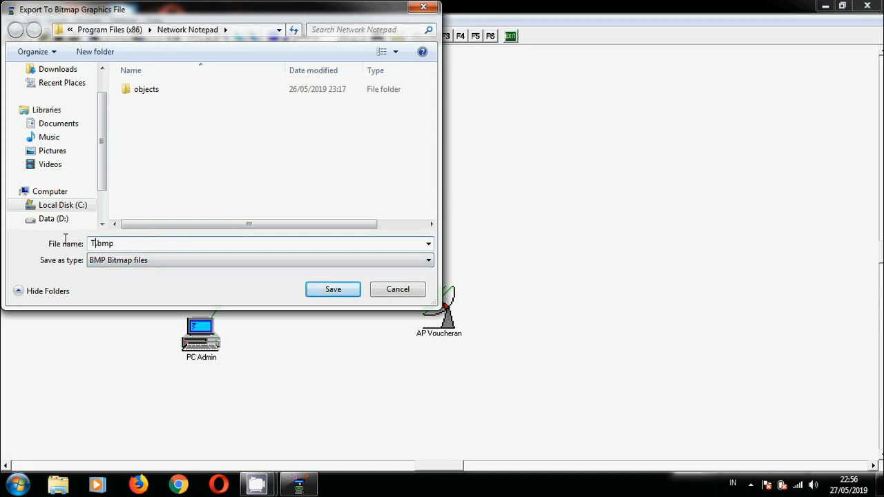
text(i voucheran)
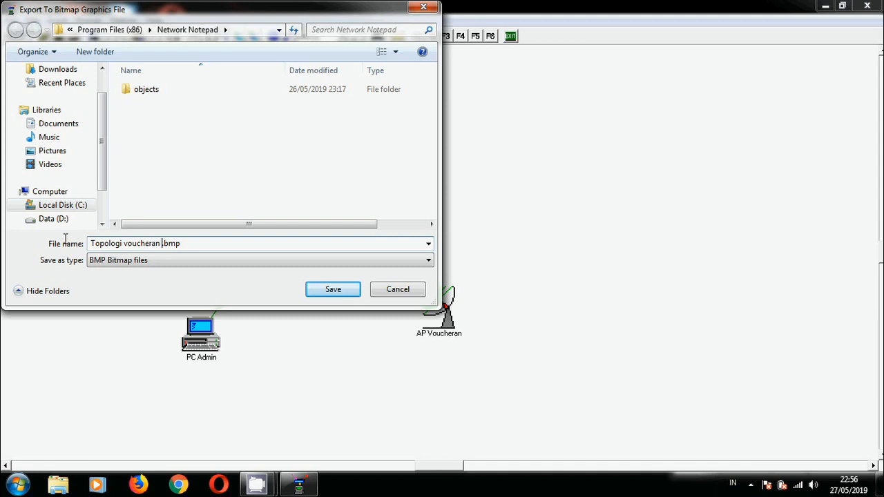
key(Return)
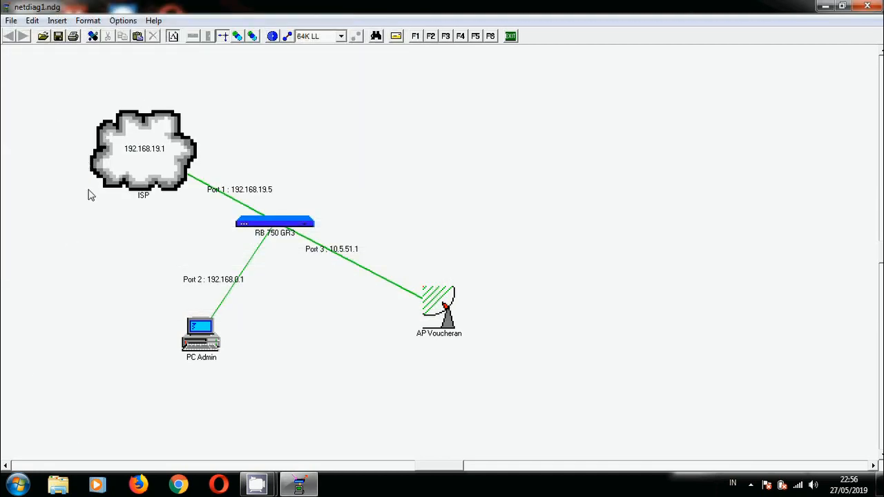
Step: Open the exported Topologi voucheran .bmp in Windows Photo Viewer from the bitmap export dialog, inspect it enlarged, and return to the diagram
click(11, 20)
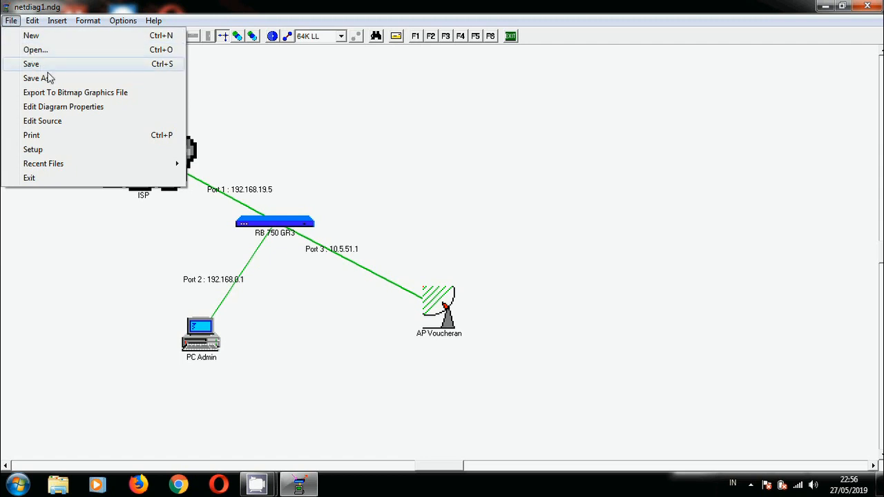
click(58, 93)
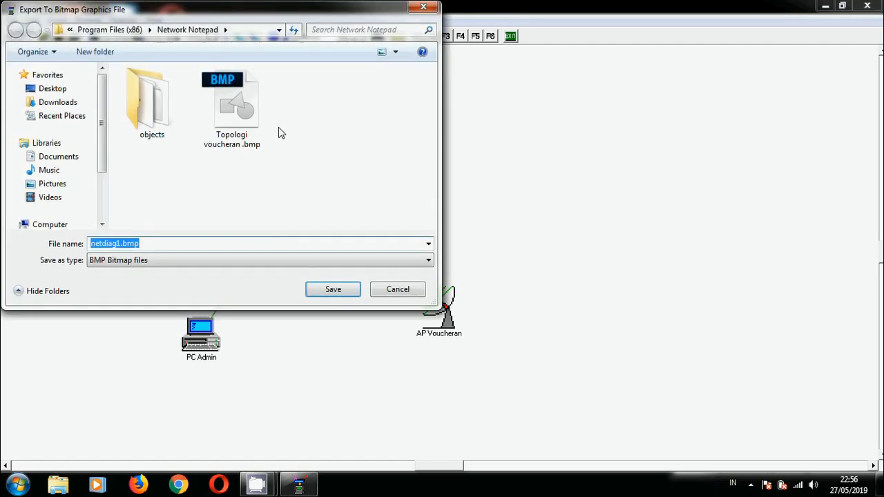
click(232, 116)
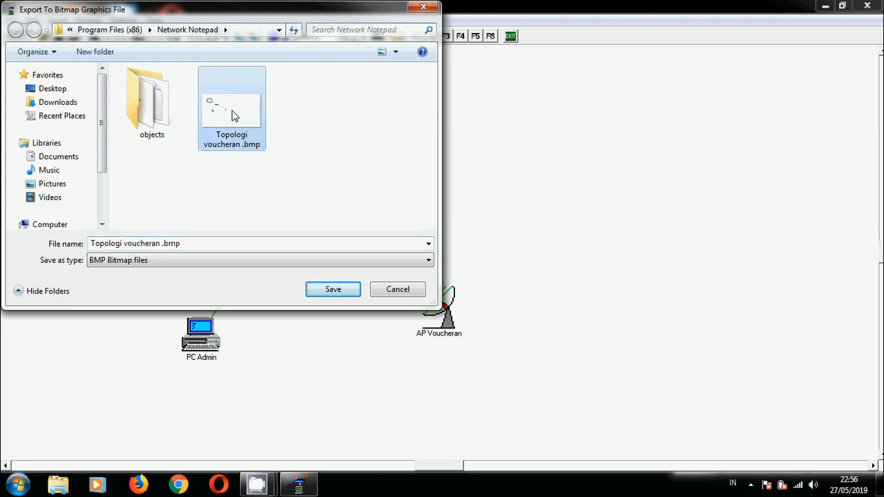
right_click(233, 112)
click(244, 119)
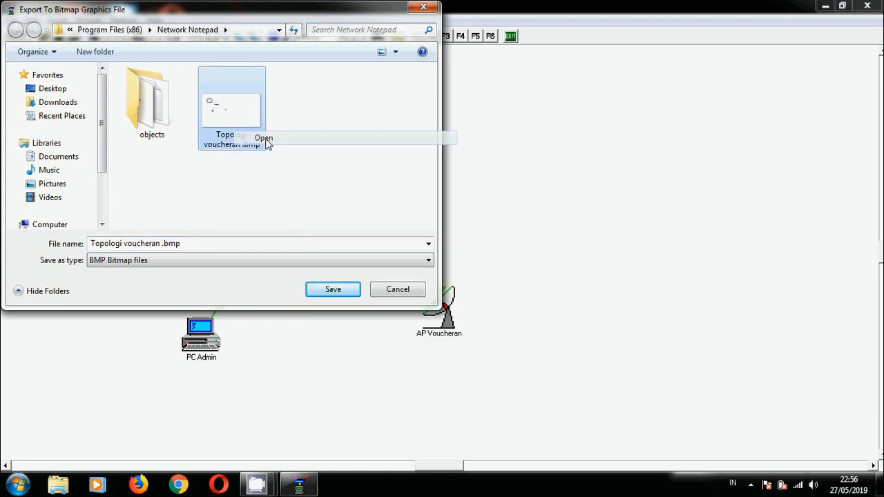
right_click(222, 112)
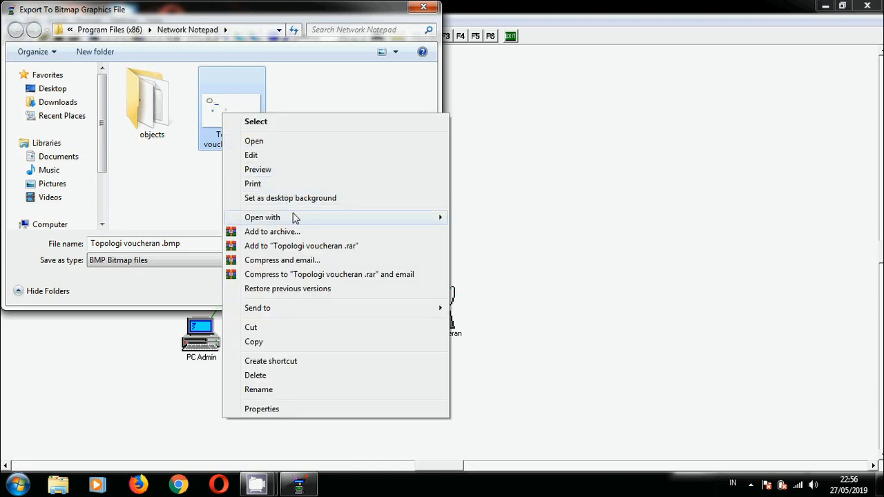
mouse_move(294, 218)
click(494, 275)
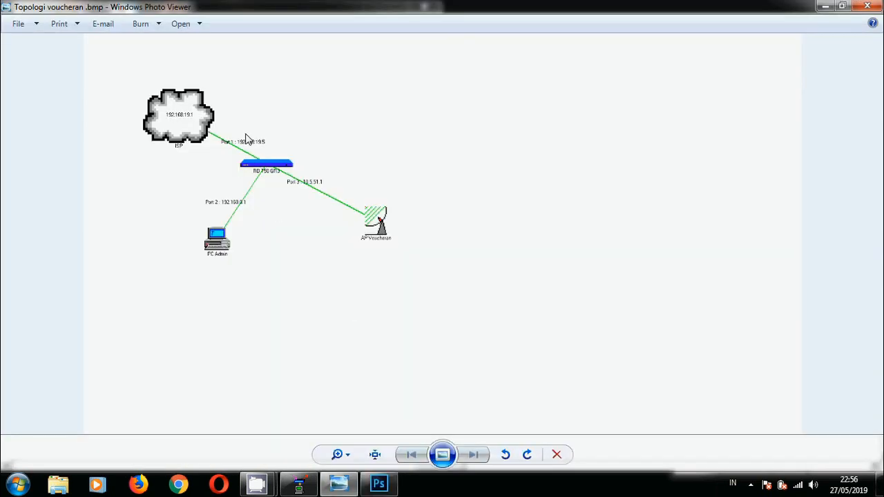
scroll(247, 143, up, 1)
scroll(227, 147, up, 1)
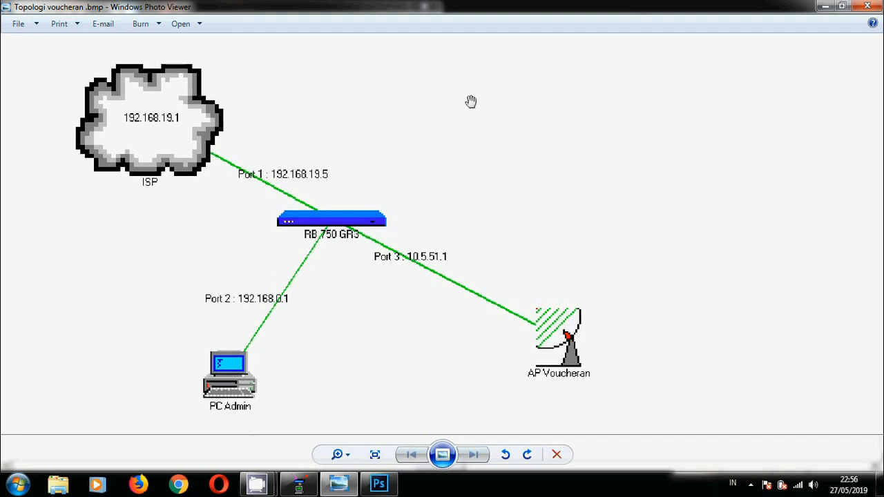
click(872, 7)
click(396, 290)
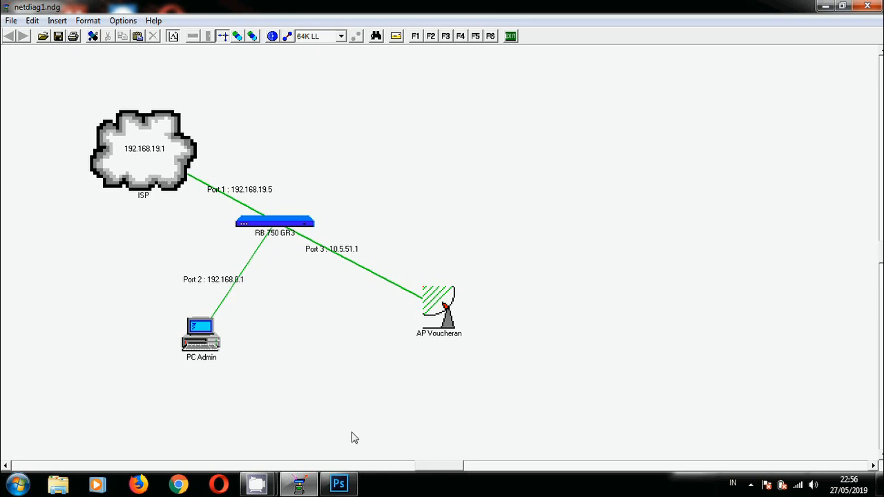
click(19, 20)
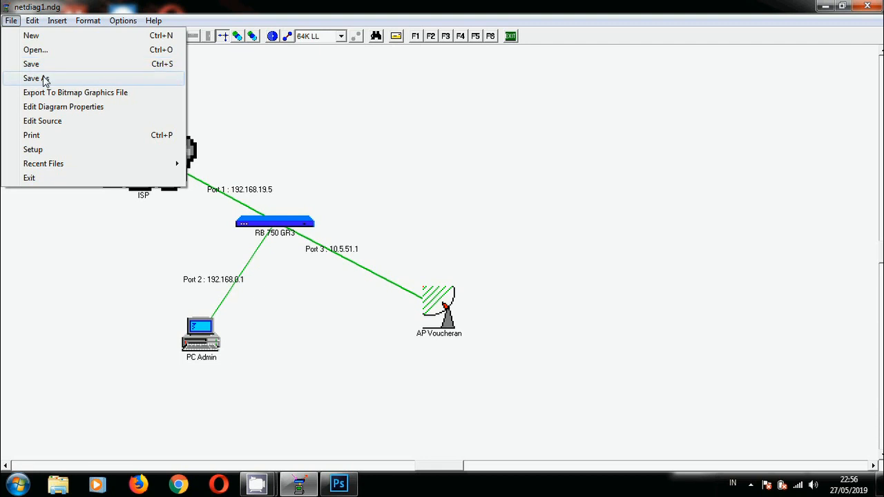
click(45, 79)
click(140, 263)
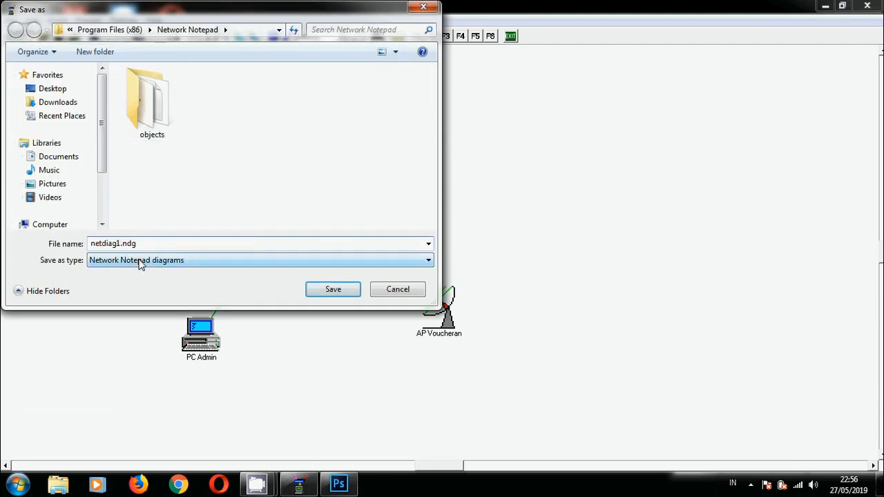
click(140, 263)
click(210, 272)
click(391, 291)
Step: Start exporting the diagram to a bitmap graphics file and set its format to PNG Bitmap
click(11, 20)
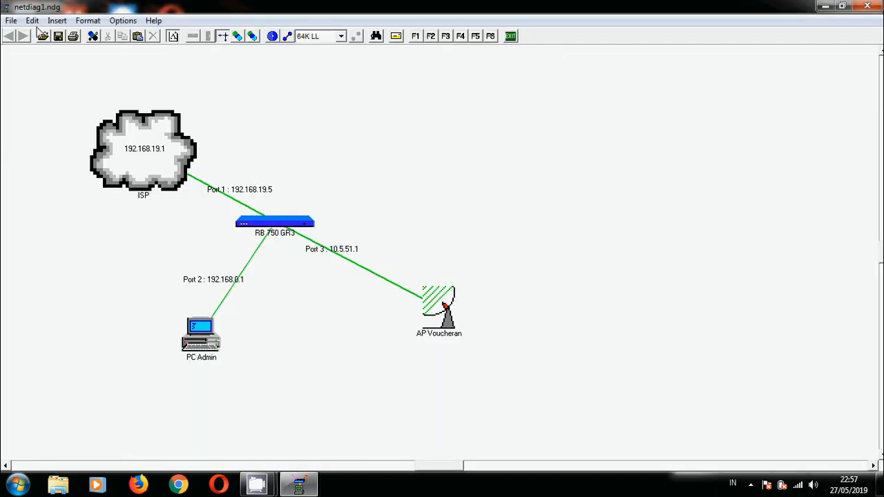
click(12, 21)
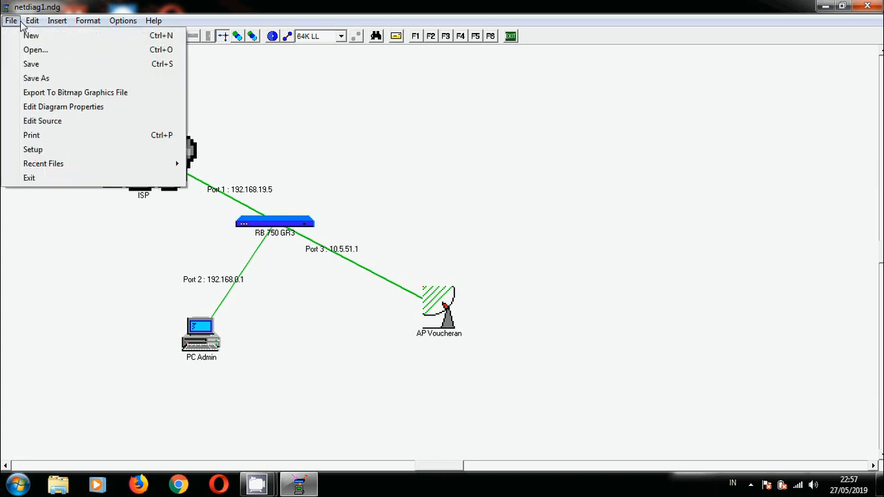
click(61, 95)
click(111, 262)
click(118, 293)
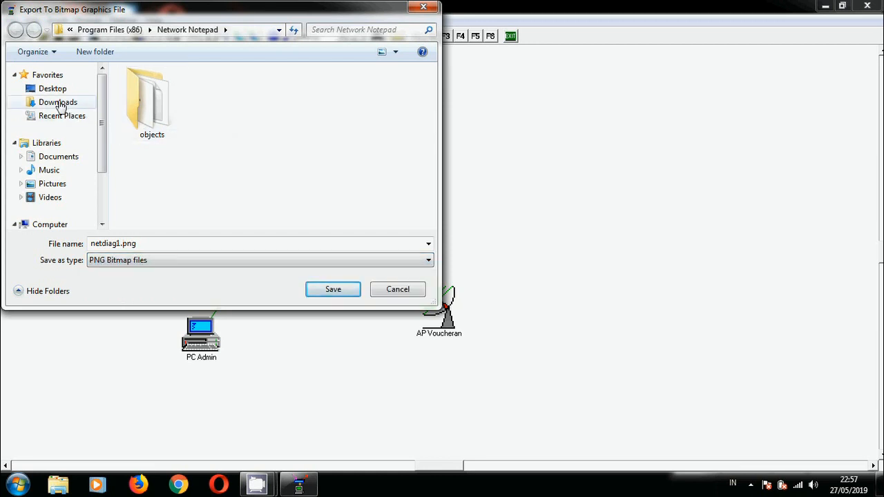
Step: Save the PNG export in the Documents library under the name "Topologi voucher.png"
click(61, 158)
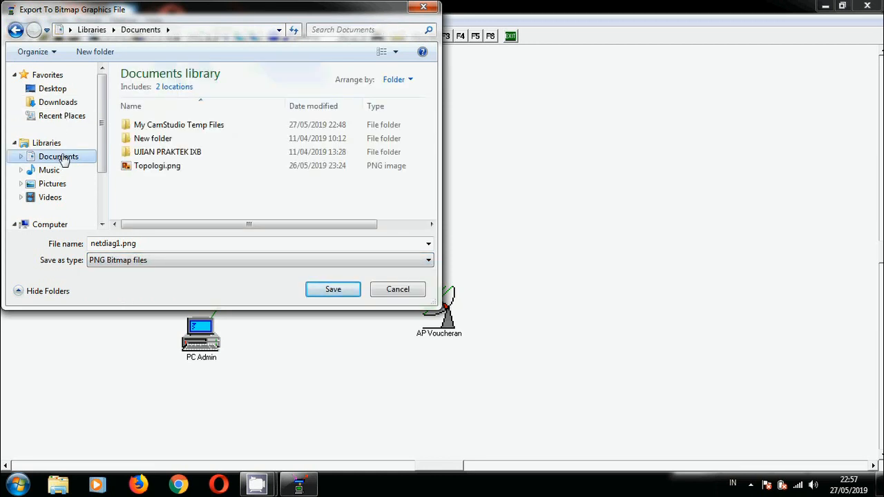
click(163, 168)
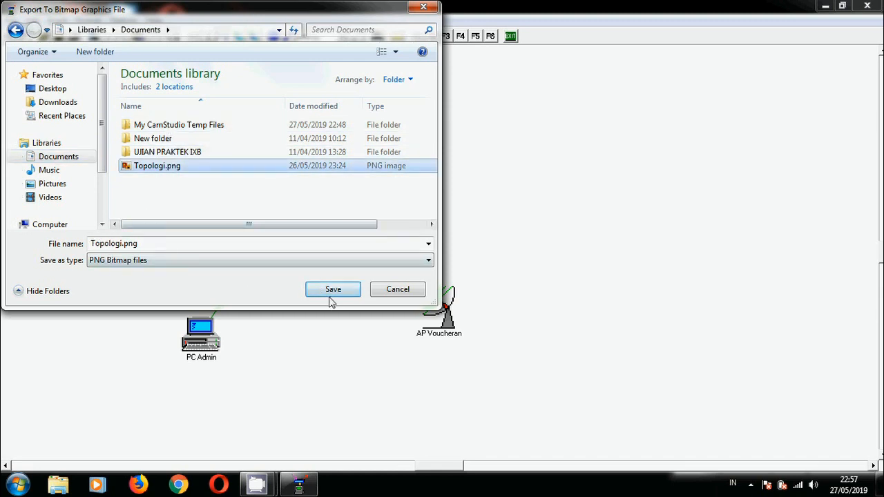
double_click(126, 247)
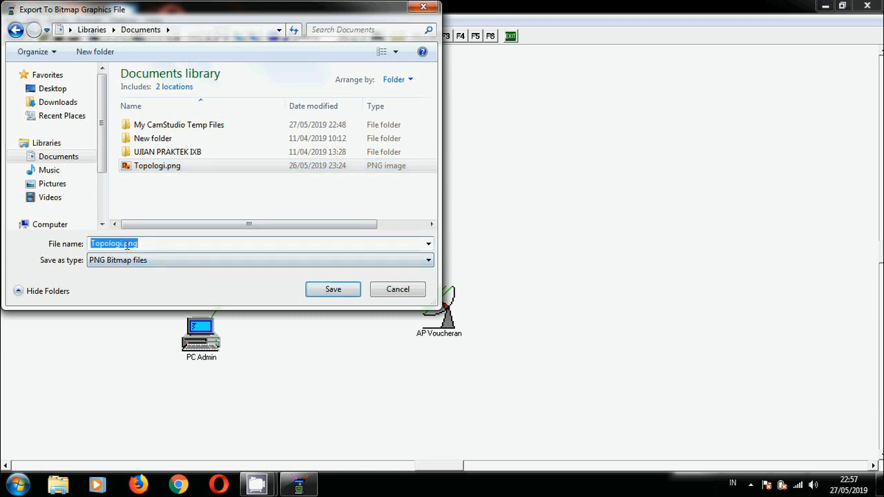
click(124, 243)
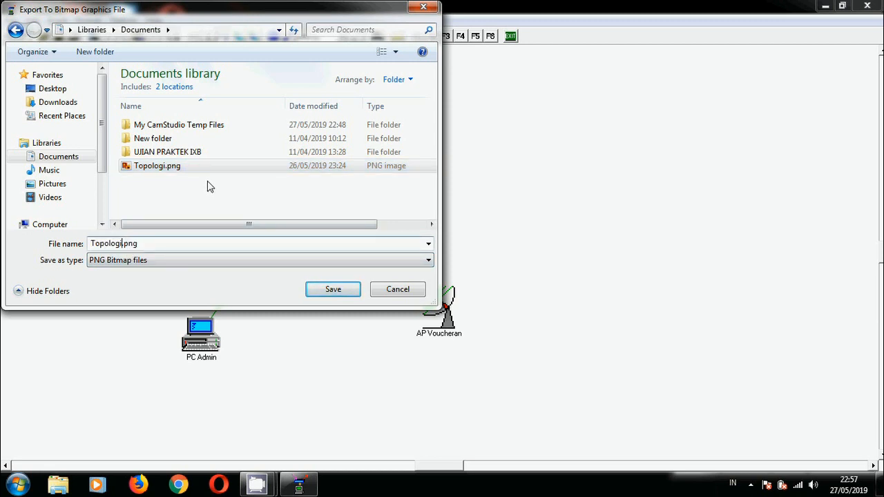
text(vouv)
key(BackSpace)
text(cher)
key(Return)
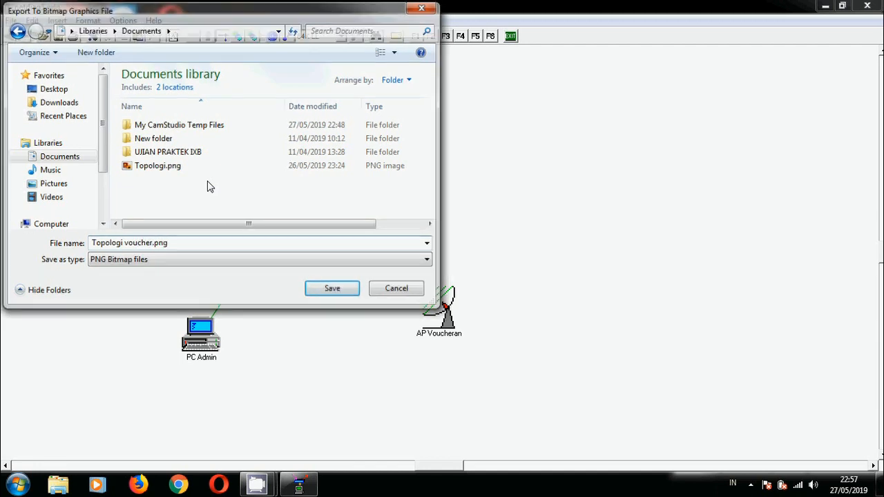
Step: Open Topologi voucher.png from the Documents library in Windows Photo Viewer
click(58, 485)
click(59, 158)
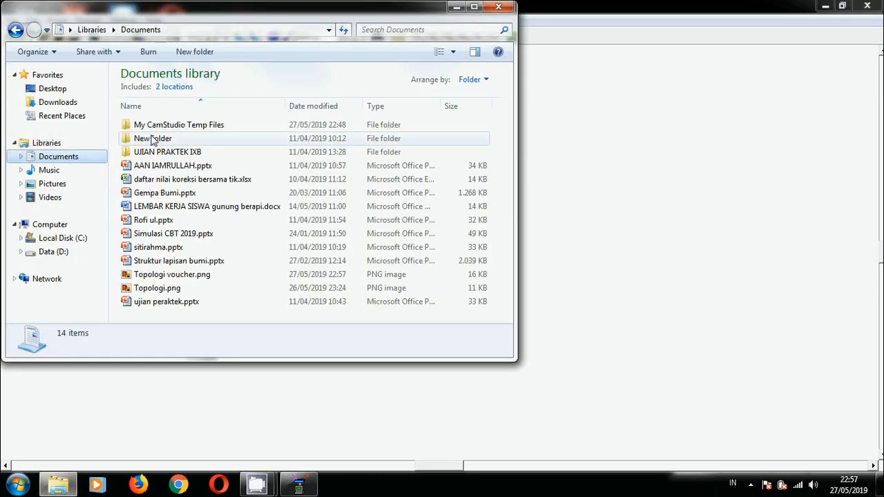
click(173, 275)
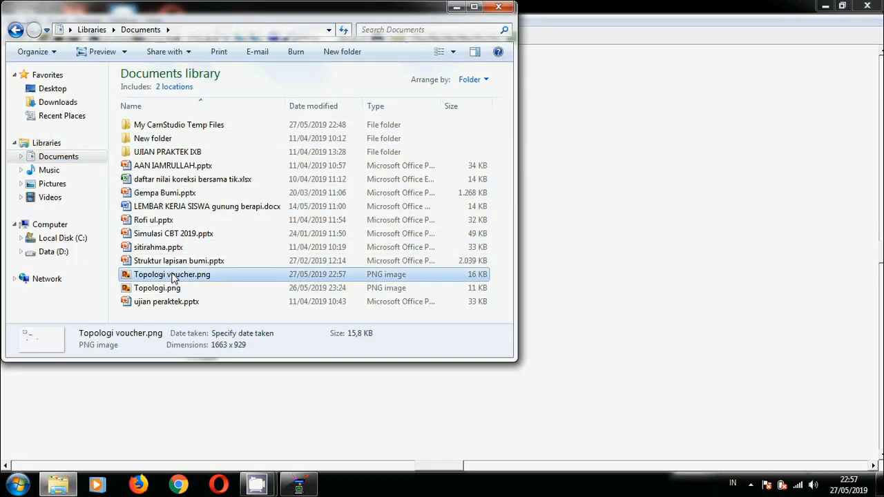
right_click(173, 275)
mouse_move(283, 233)
click(426, 274)
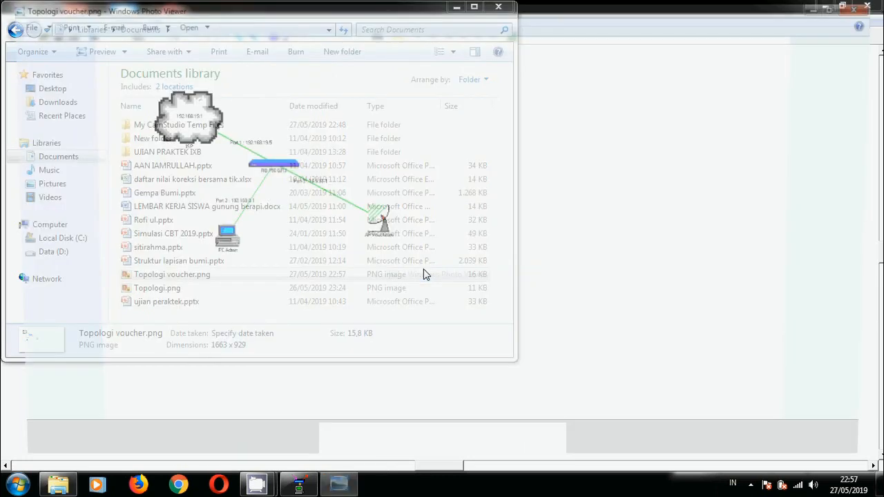
Step: Inspect the exported PNG diagram enlarged, and close the image and the Documents window to return to Network Notepad
scroll(299, 132, up, 2)
drag(210, 126, 340, 125)
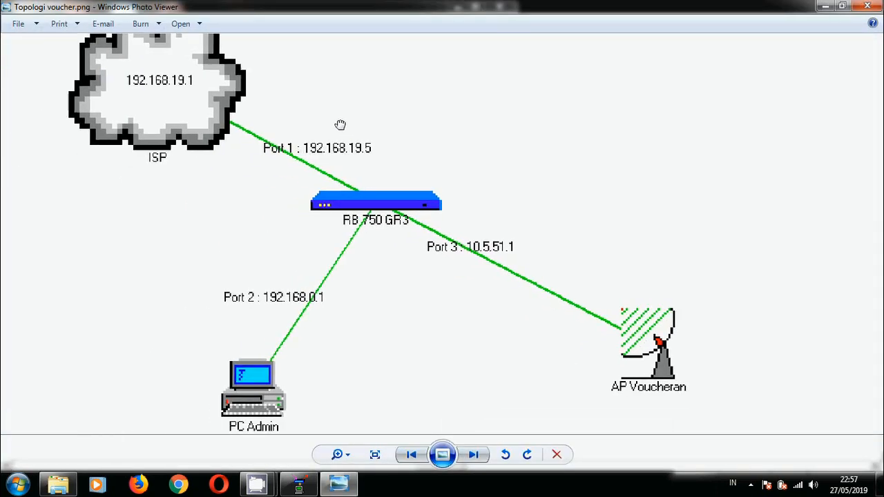
scroll(340, 125, down, 3)
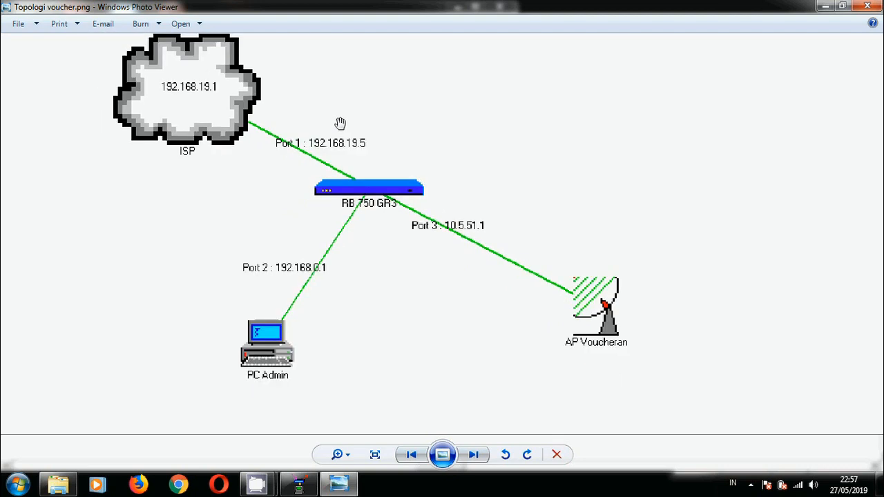
click(867, 6)
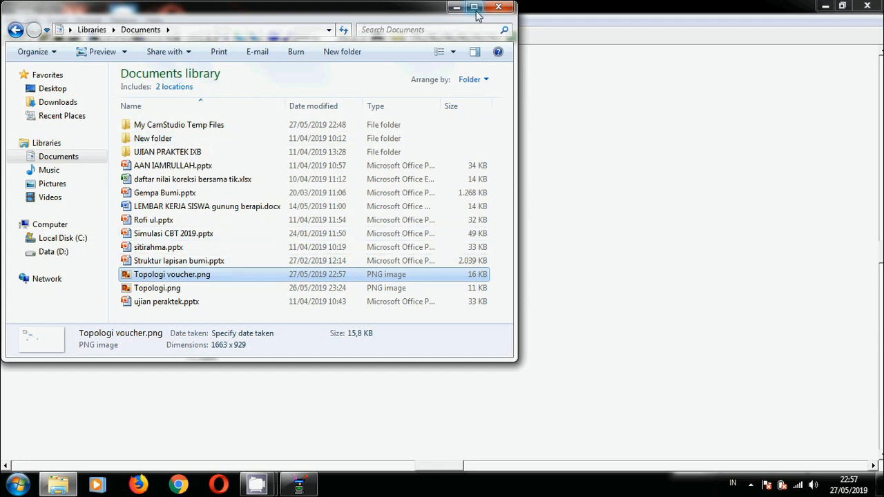
click(498, 7)
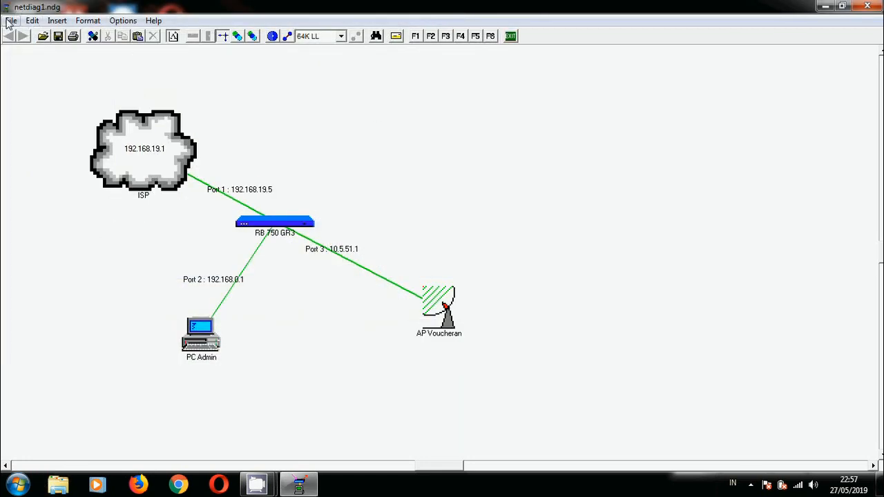
scroll(194, 178, up, 3)
scroll(192, 179, down, 4)
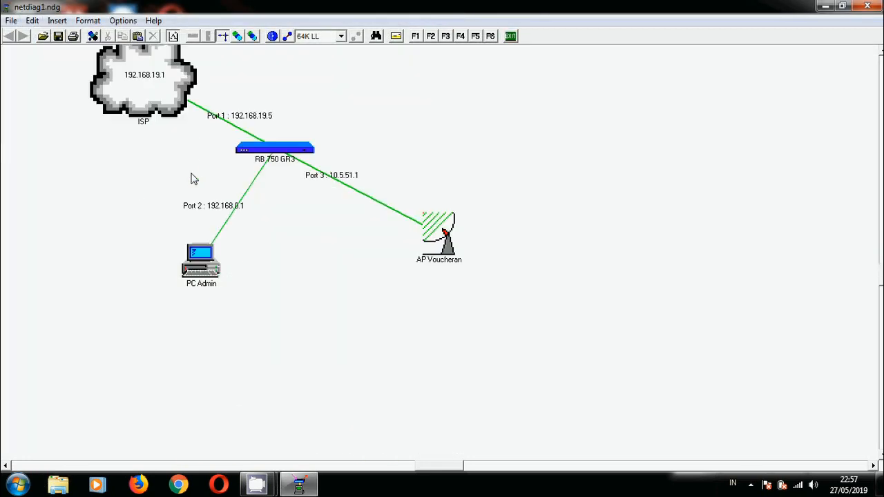
scroll(173, 166, up, 1)
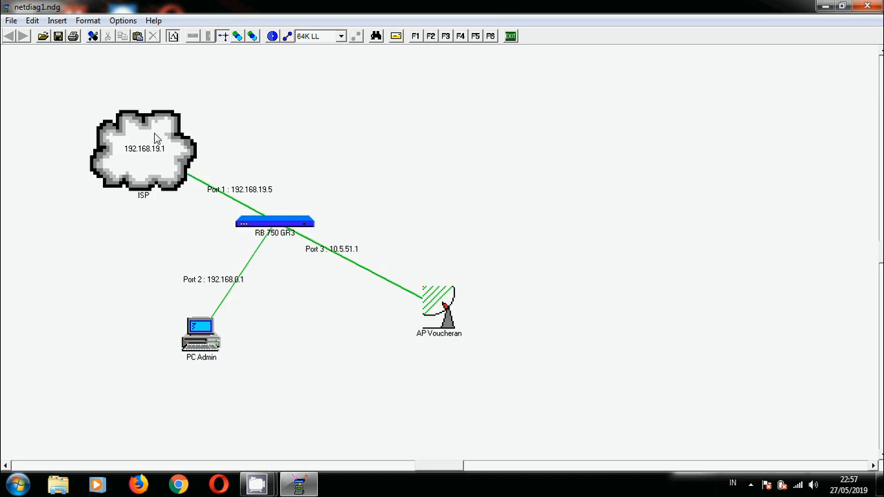
scroll(156, 138, up, 1)
scroll(156, 138, down, 1)
scroll(156, 139, up, 1)
scroll(156, 138, down, 1)
scroll(156, 138, up, 1)
scroll(156, 138, down, 2)
scroll(156, 138, up, 1)
scroll(156, 138, up, 1)
scroll(156, 138, down, 1)
Step: Launch FastStone Capture and capture a rectangular region of about 616 x 412 pixels around the whole diagram, with the editor maximized
key(super)
text(fast)
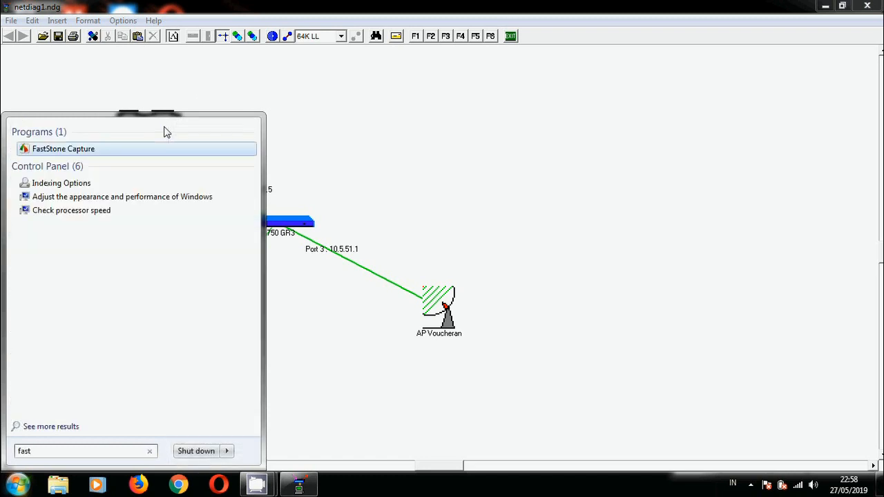
key(Return)
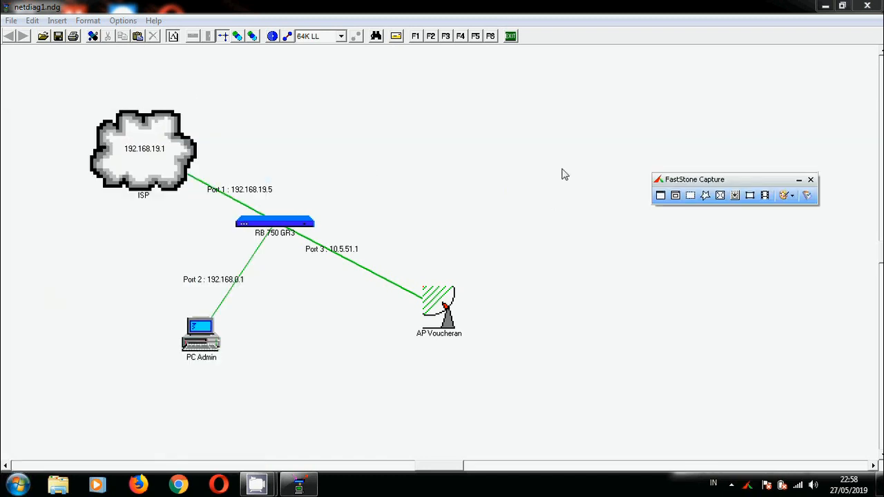
click(691, 196)
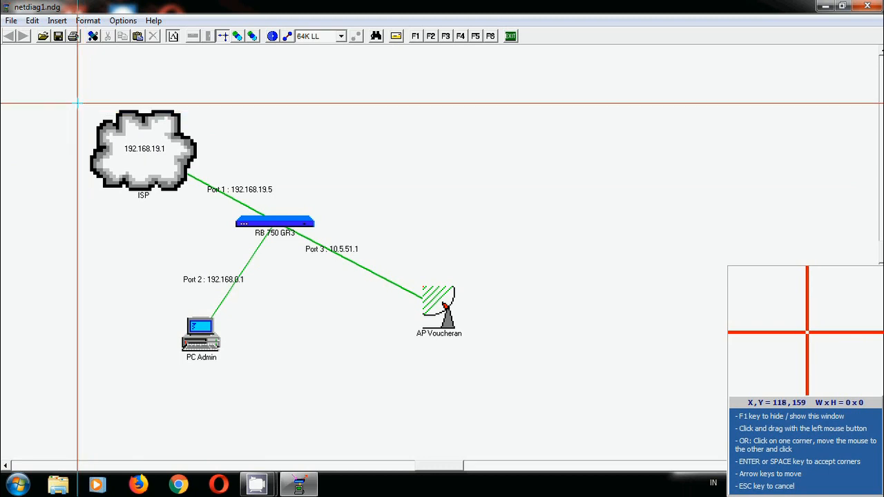
drag(78, 101, 476, 365)
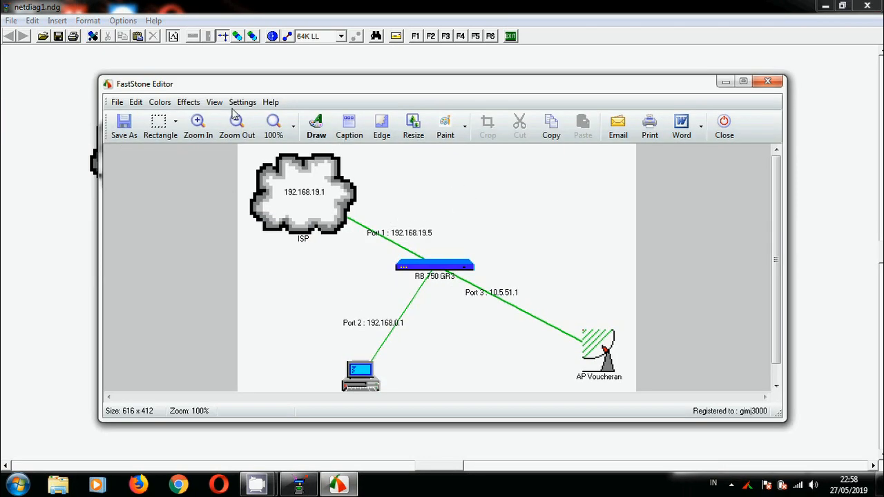
click(744, 81)
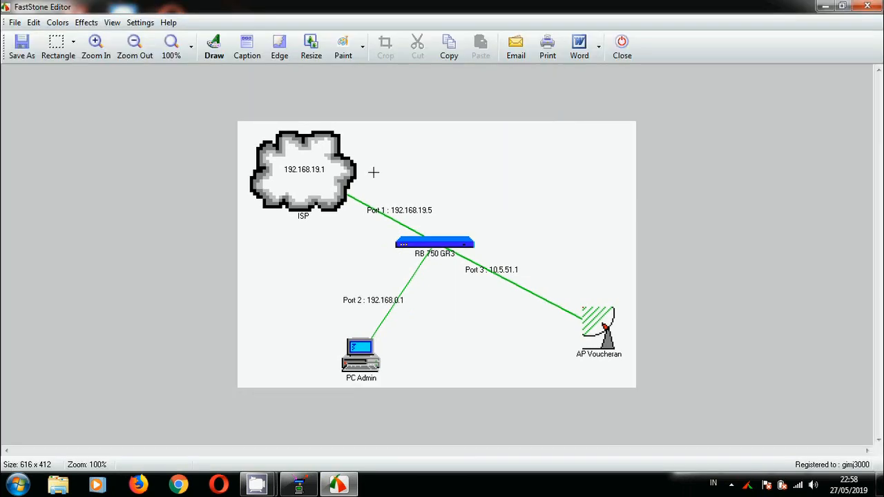
Step: Save the captured diagram in My Documents as "Topologi voucher.jpg" in JPEG format
click(20, 47)
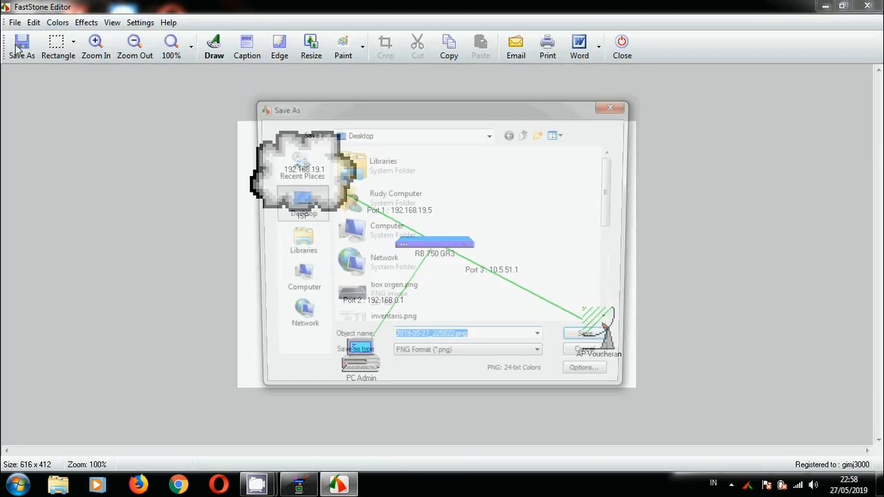
double_click(383, 200)
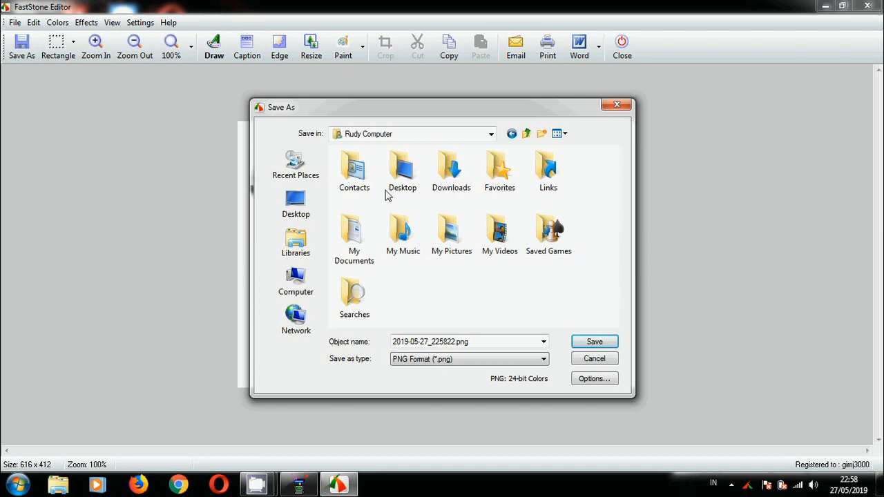
double_click(355, 238)
click(387, 204)
click(474, 359)
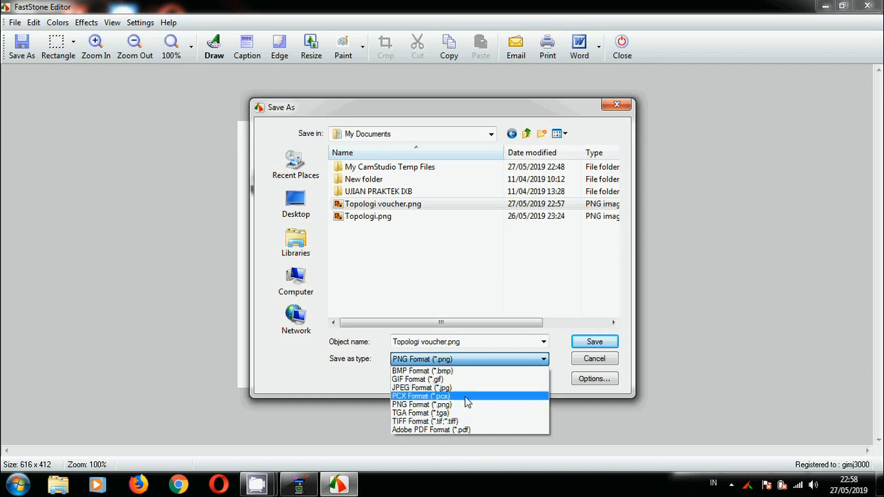
click(423, 388)
click(594, 342)
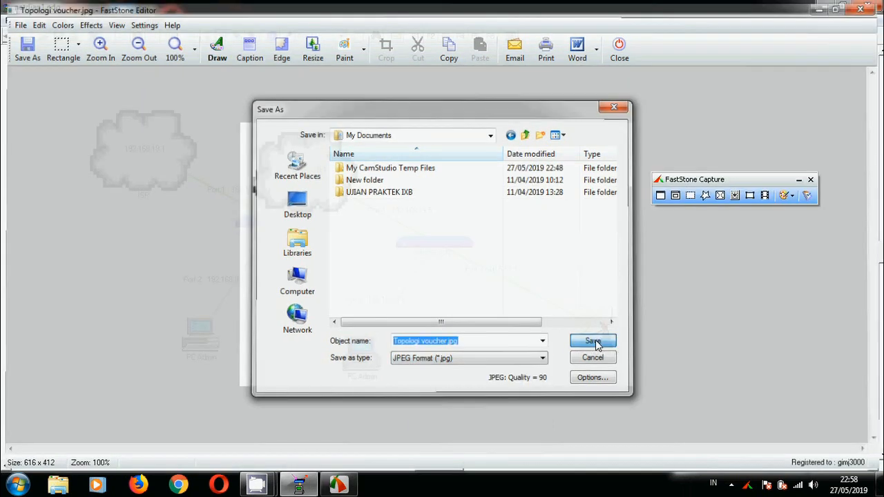
Step: Open Topologi voucher.jpg from the Documents library, close FastStone Capture, and inspect the image enlarged
click(58, 486)
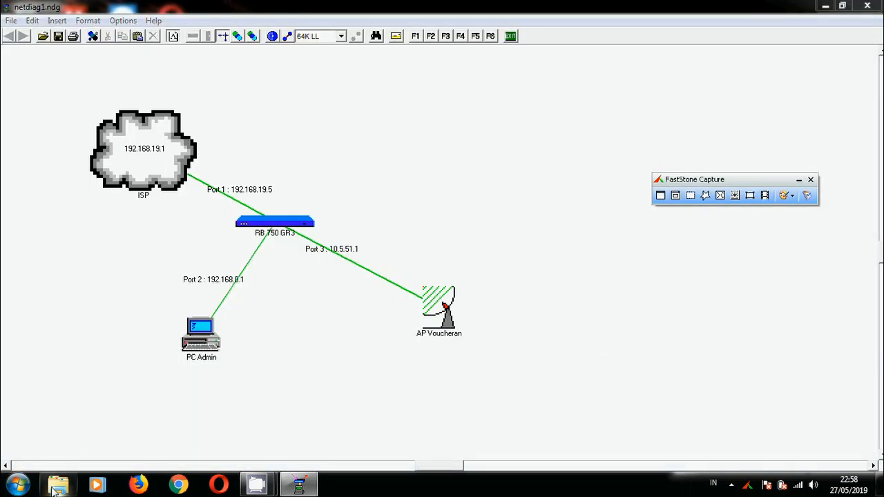
double_click(169, 127)
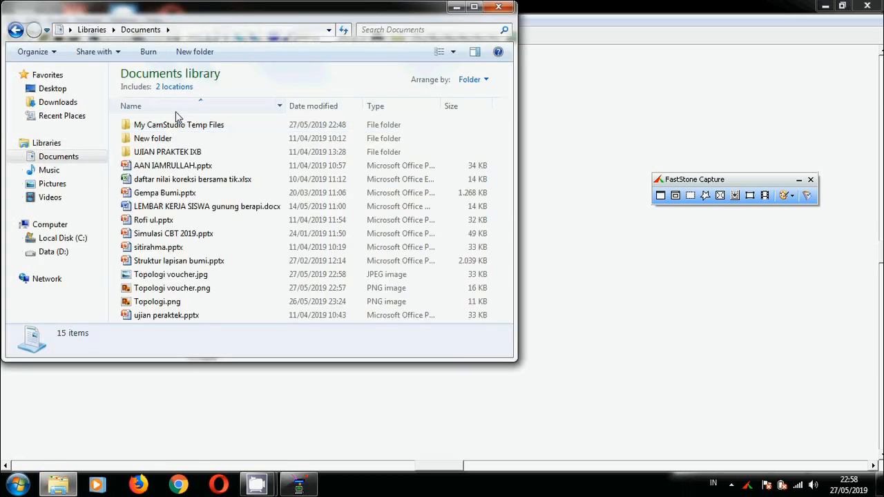
double_click(207, 276)
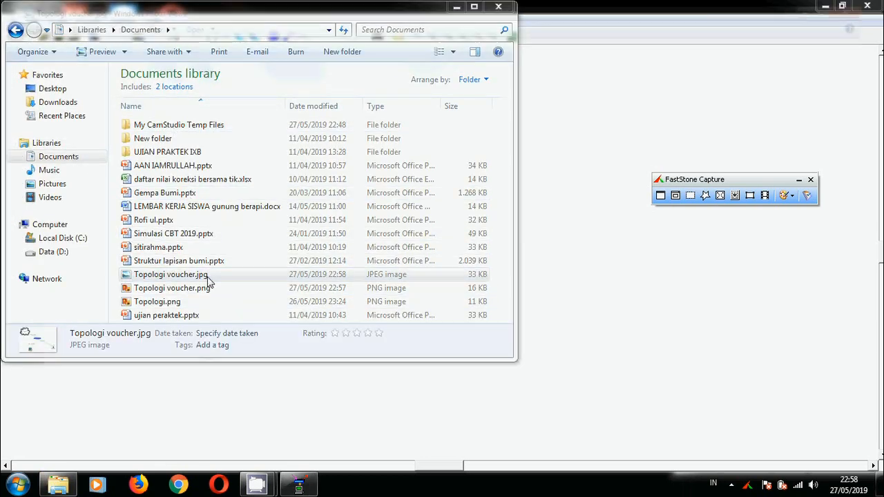
click(811, 180)
scroll(406, 68, up, 1)
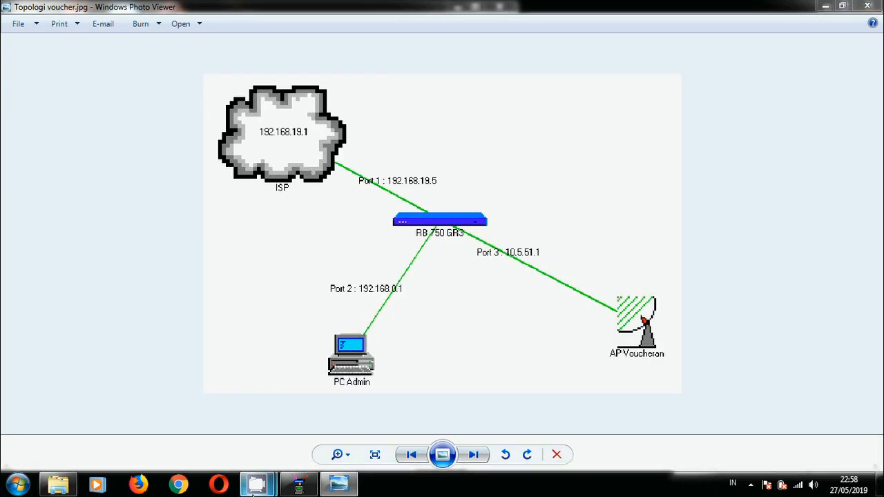
click(197, 408)
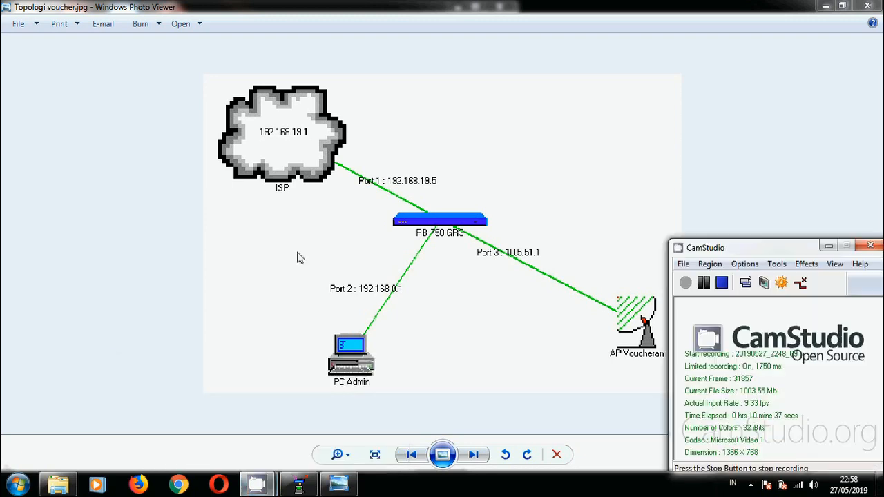
click(724, 283)
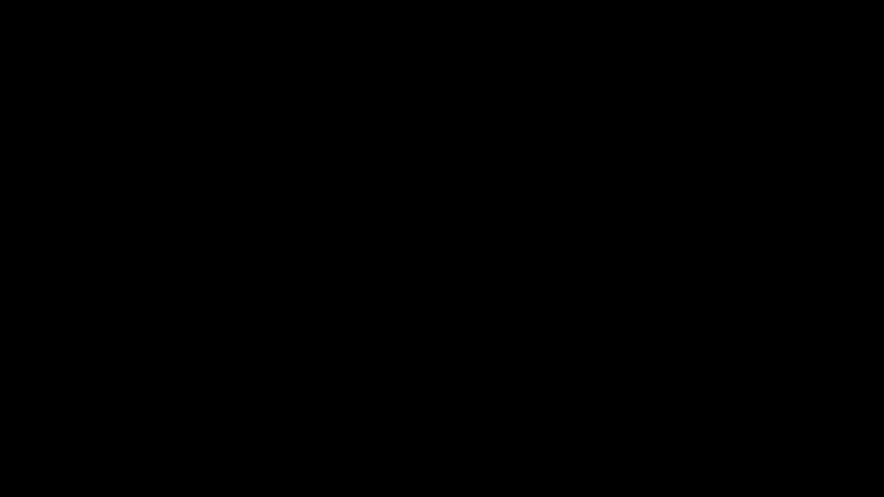